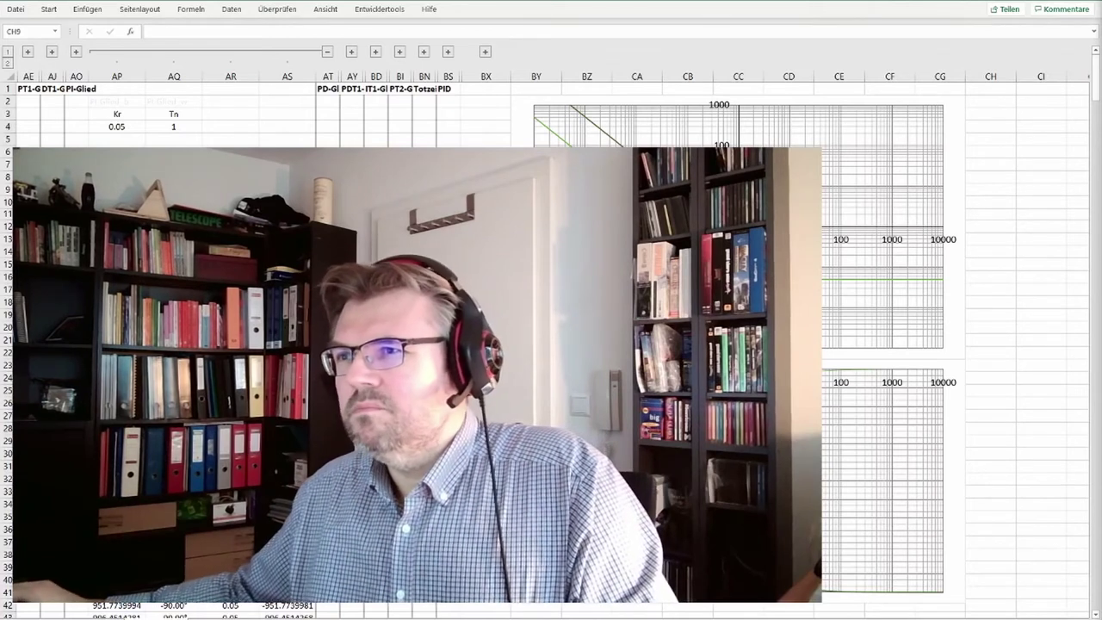
Step: Bring the Excel control-loop workbook back into focus
key(alt+Tab)
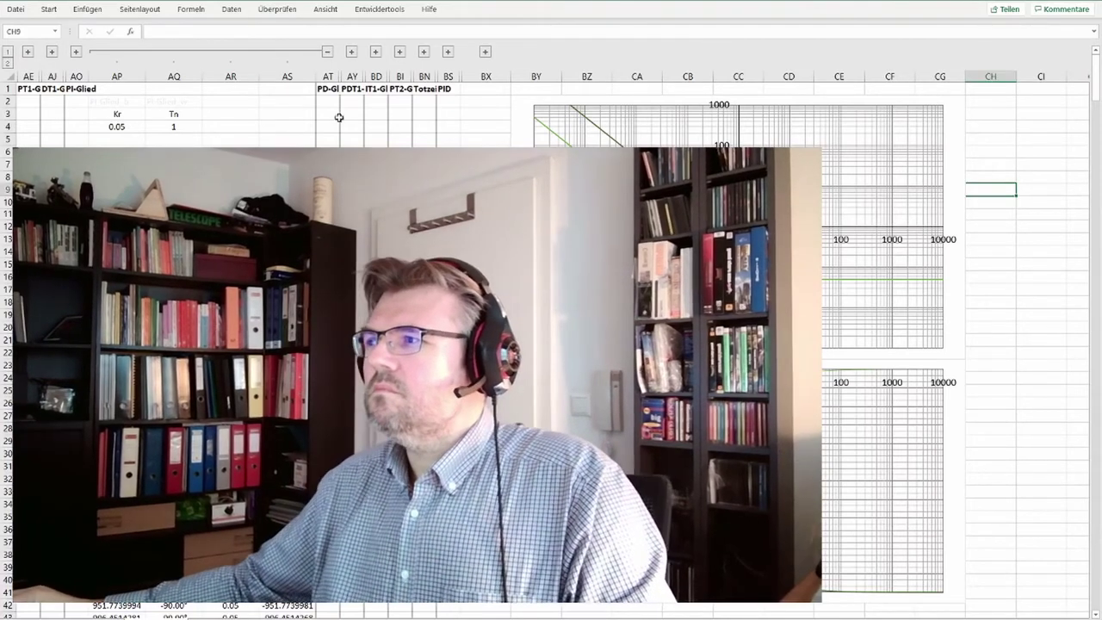
Step: Collapse the PI-Glied group AP–AS and expand the hidden IT1-Glied columns BE–BH
click(327, 50)
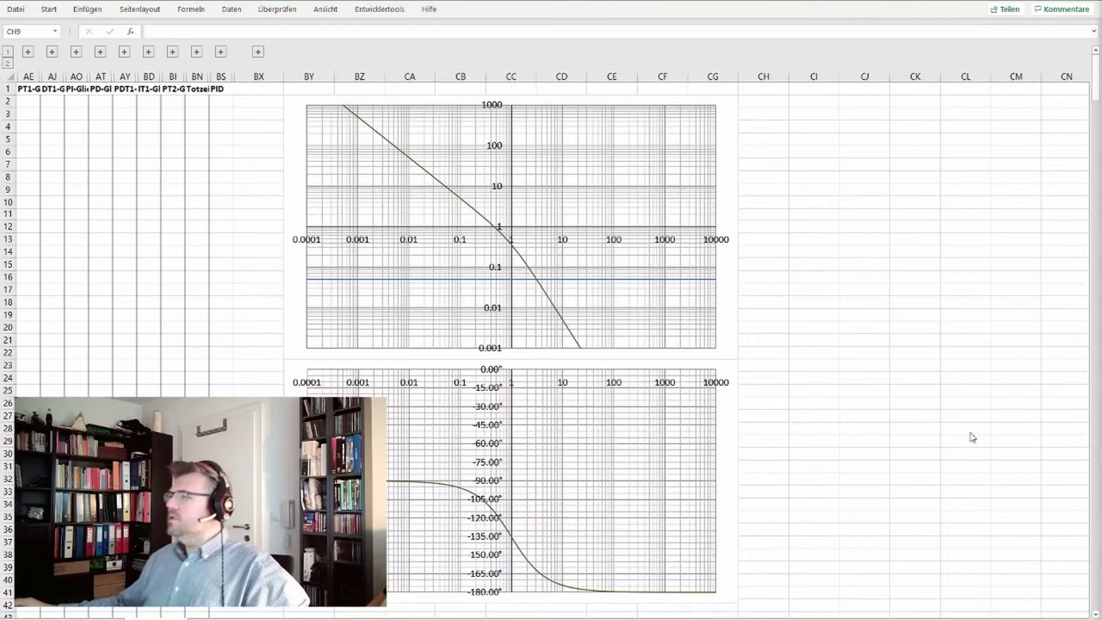
key(alt+Tab)
scroll(551, 344, left, 2)
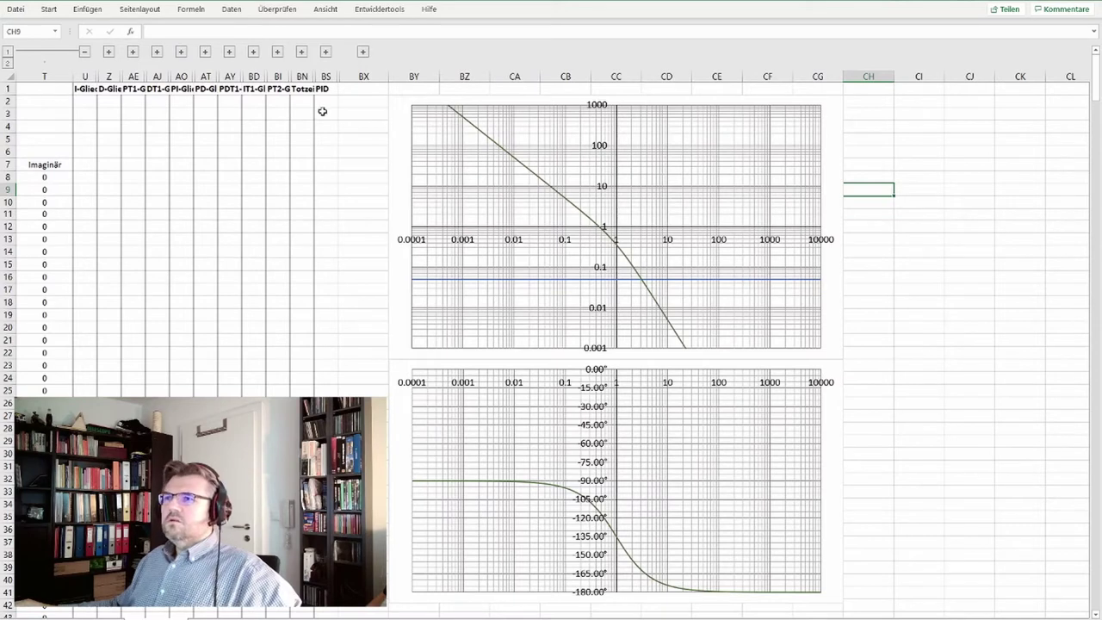
click(278, 52)
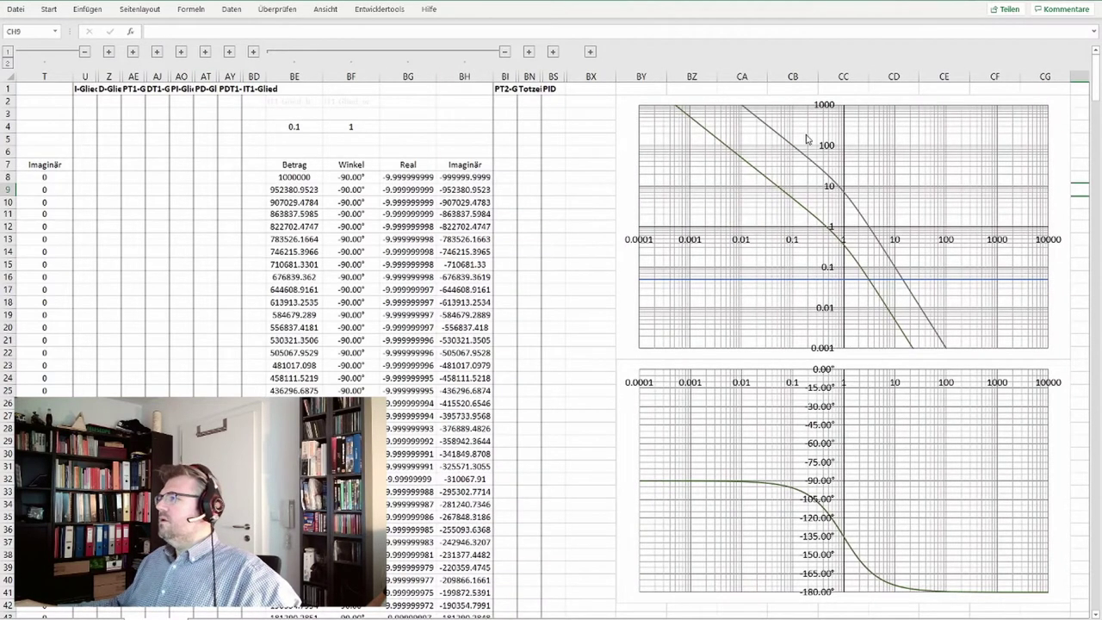
Step: Inspect the data series behind the magnitude chart's three curves
click(778, 132)
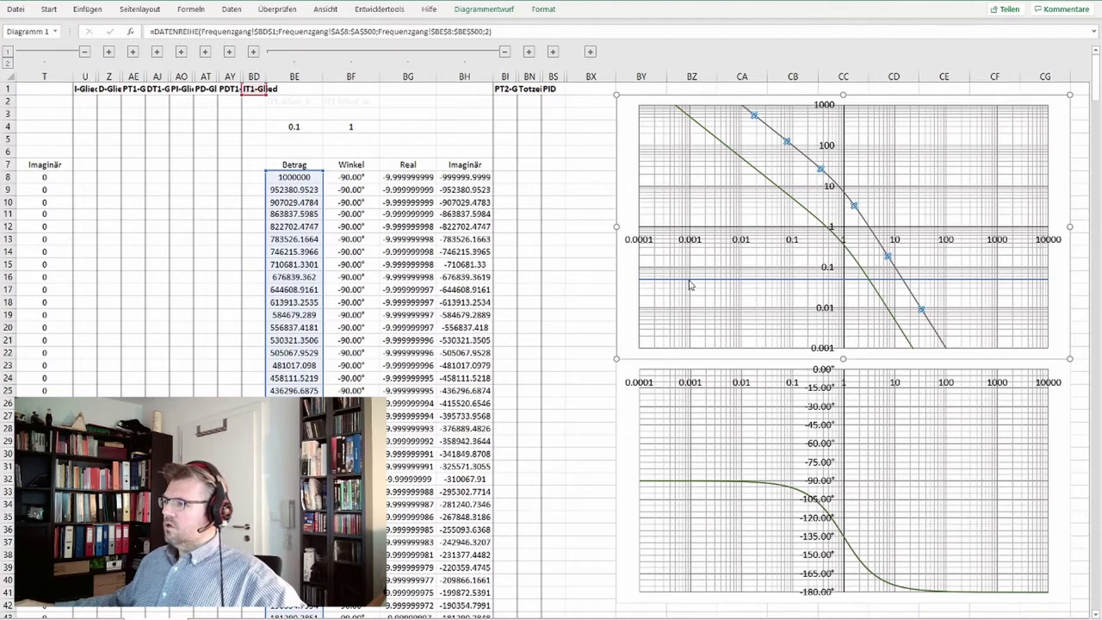
click(689, 280)
click(761, 178)
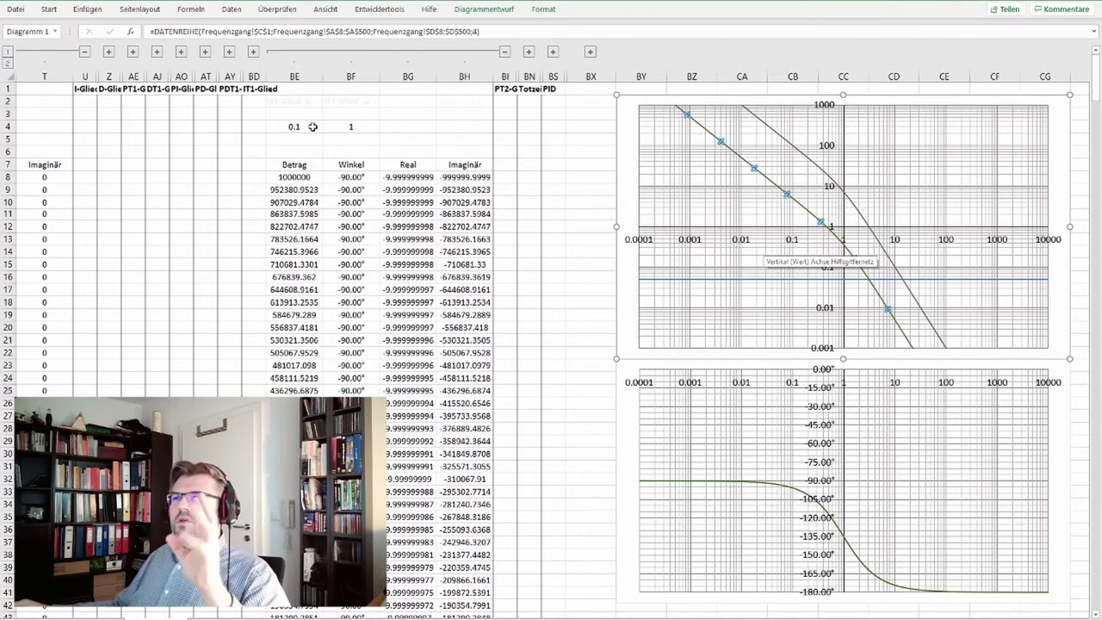
Step: Expand the PI-Glied columns AP–AS again and scroll over to the charts
click(206, 51)
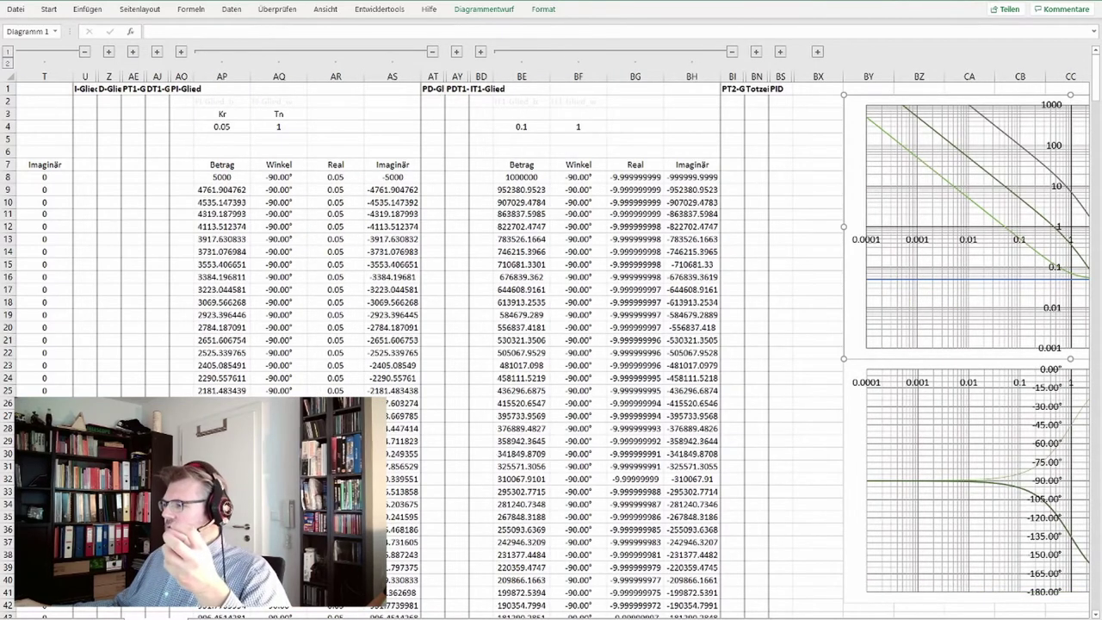
scroll(980, 329, right, 2)
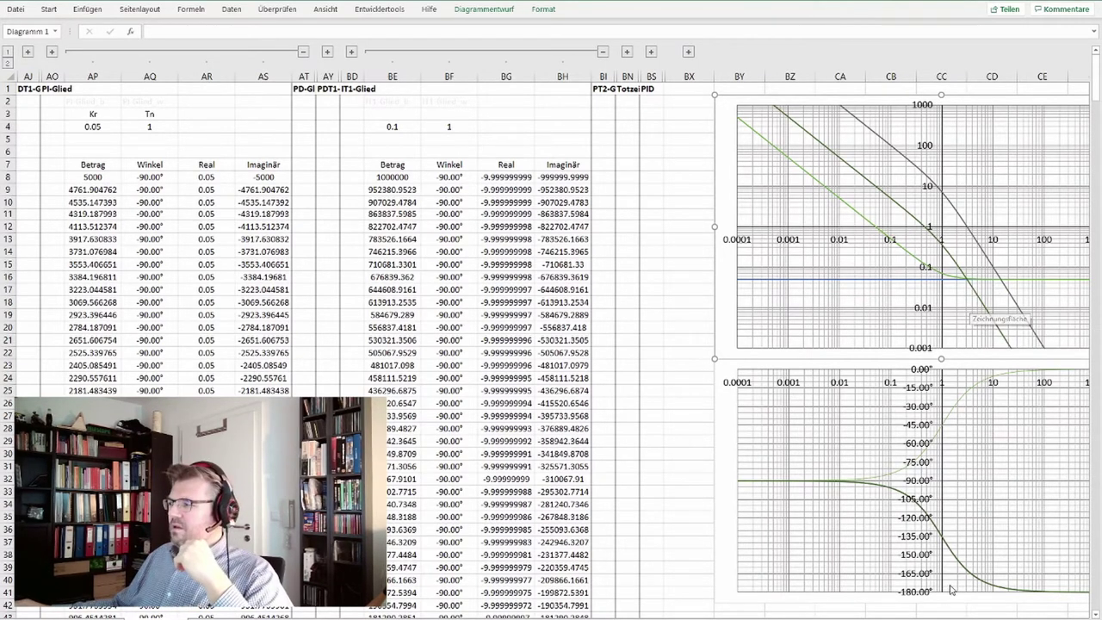
drag(945, 614, 920, 613)
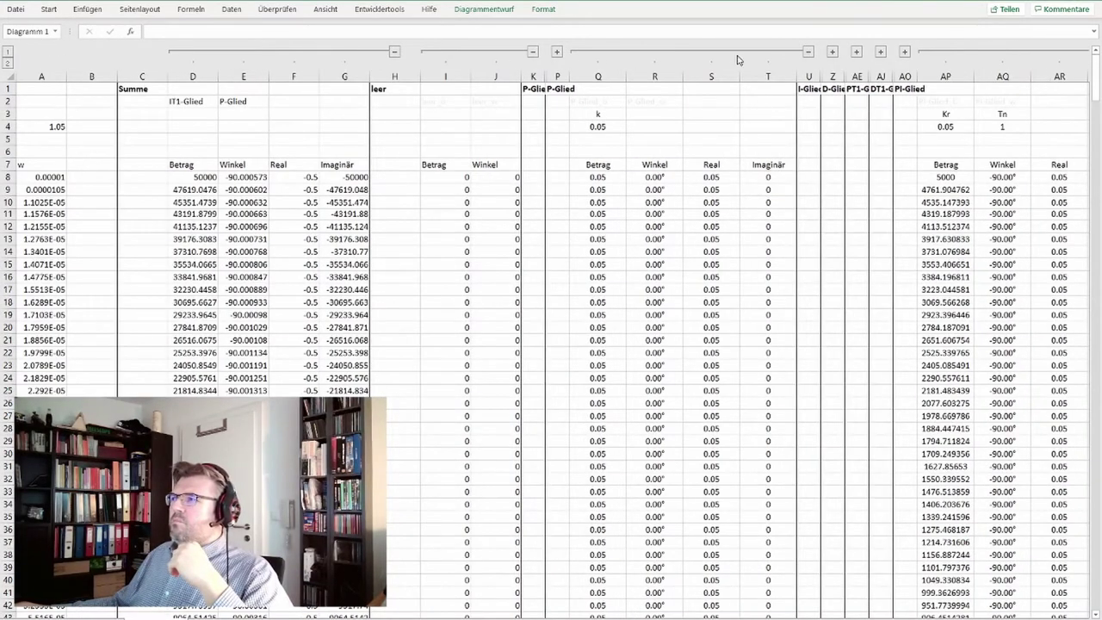
Step: Collapse the P-Glied columns Q–T and set cell E2's element type to PI-Glied
click(808, 52)
click(248, 100)
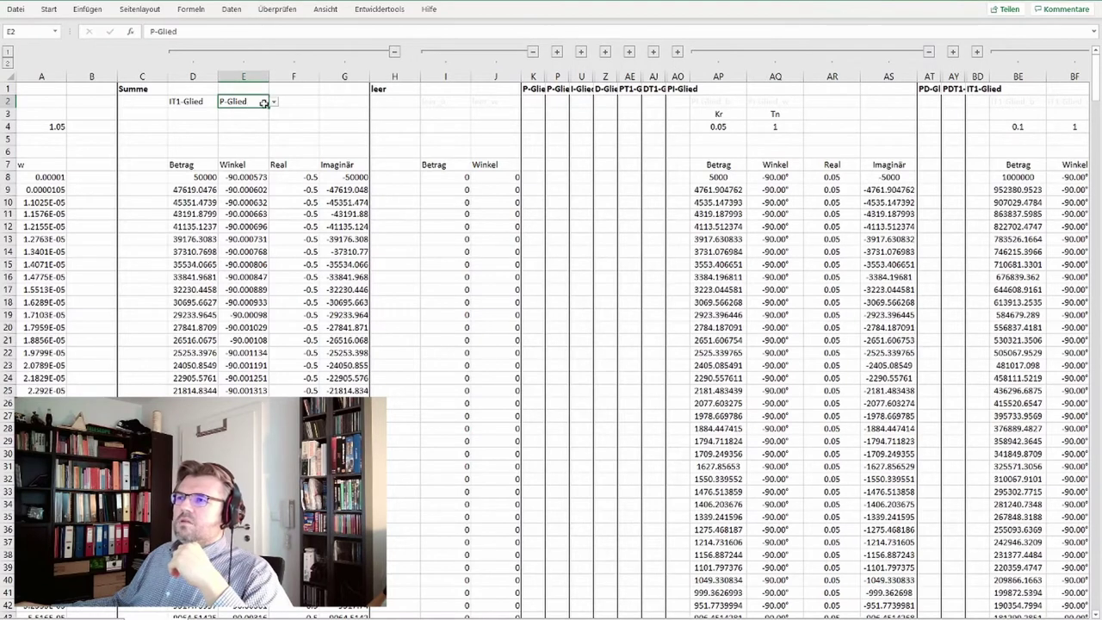
click(273, 102)
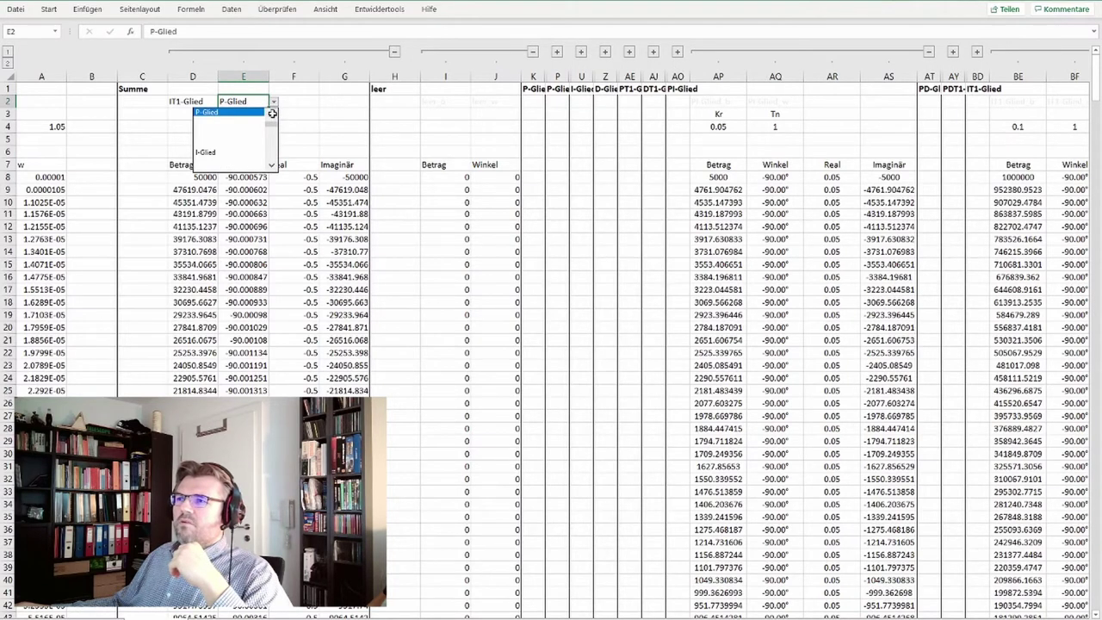
click(272, 164)
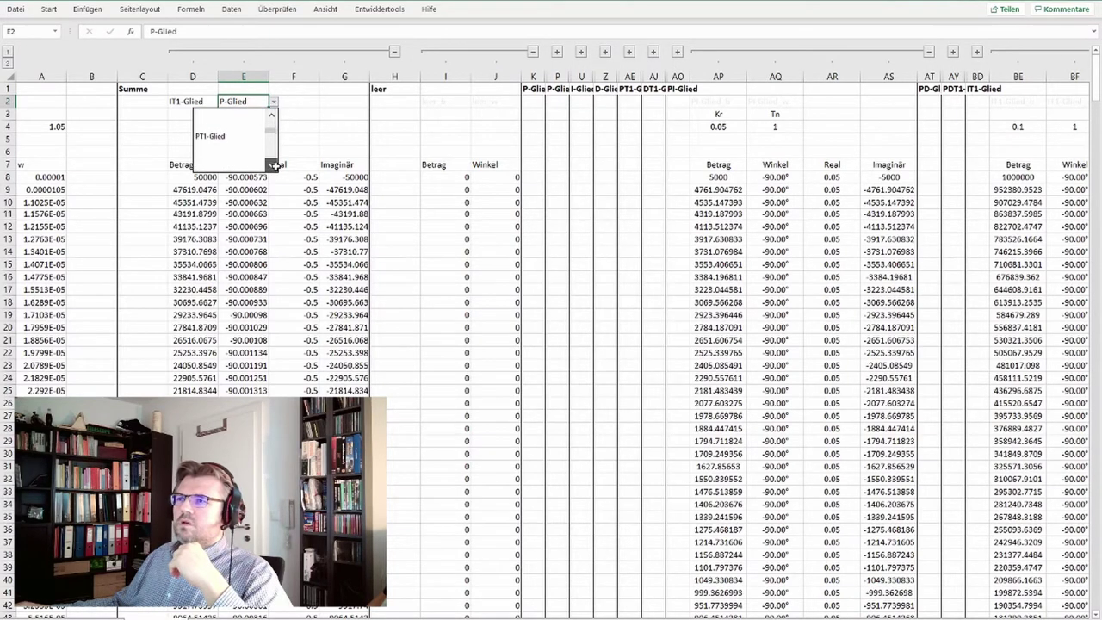
click(272, 164)
click(272, 164)
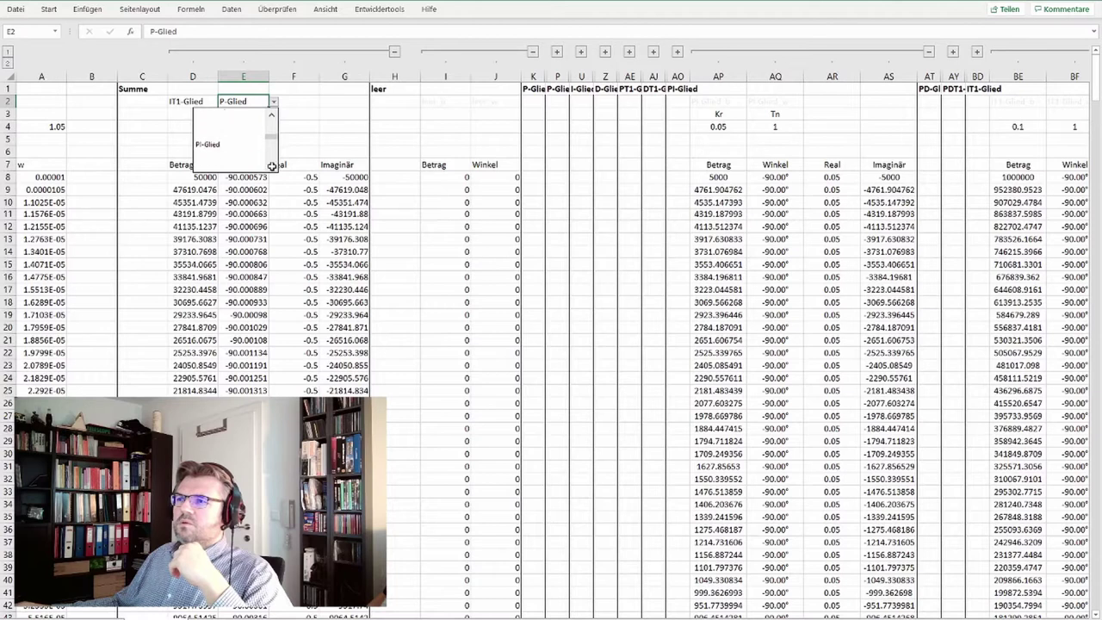
click(225, 142)
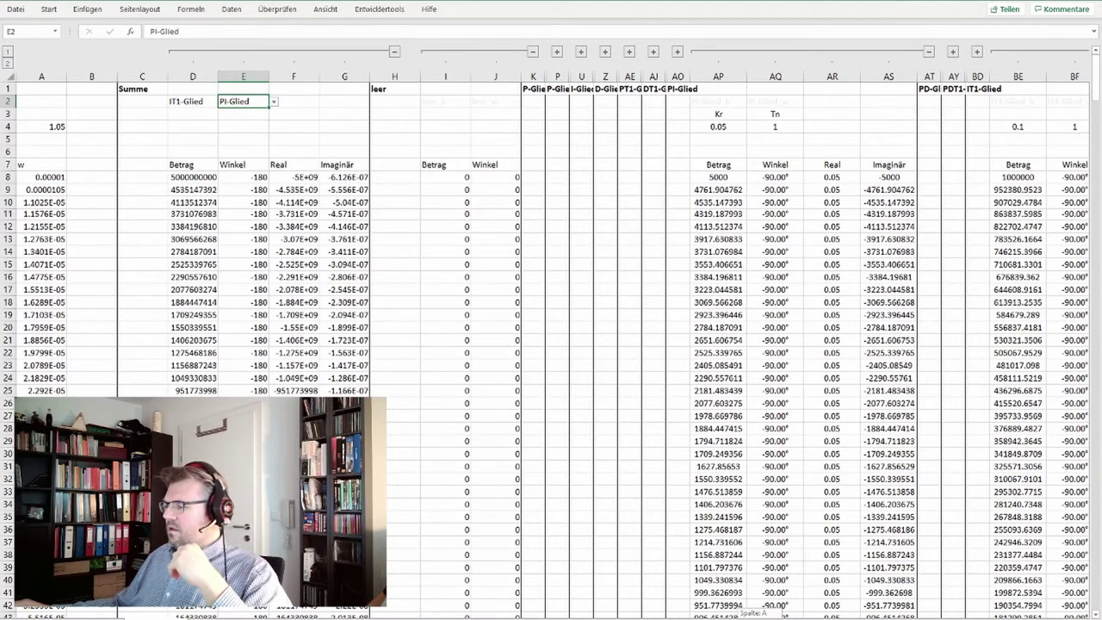
Step: Select the magnitude chart and read values off the updated Bode curves
scroll(831, 343, right, 10)
click(859, 285)
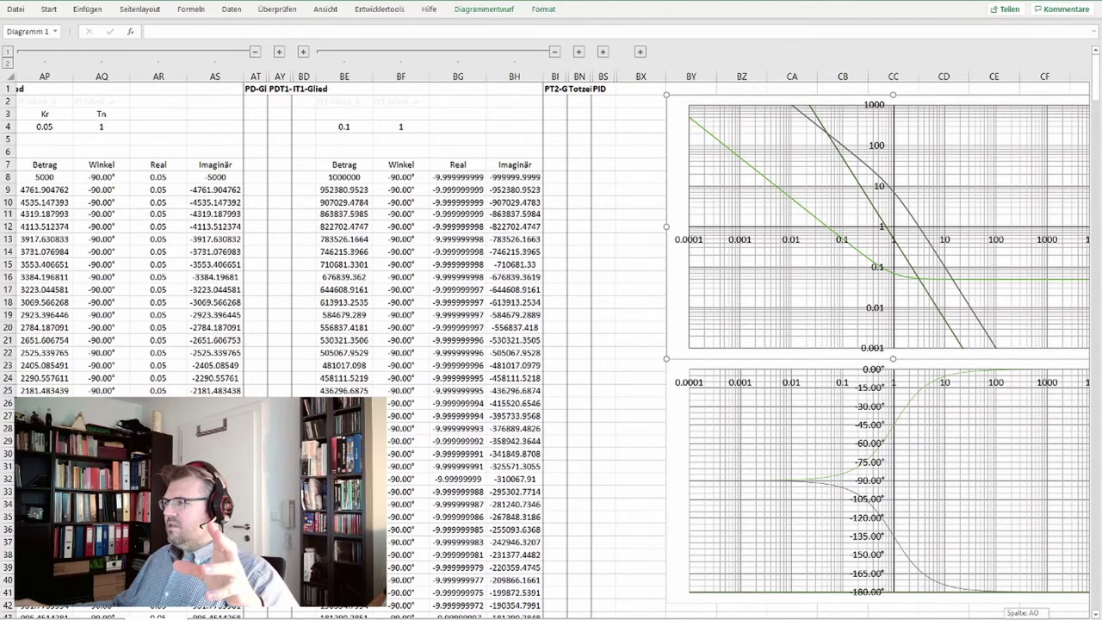
scroll(1048, 617, right, 3)
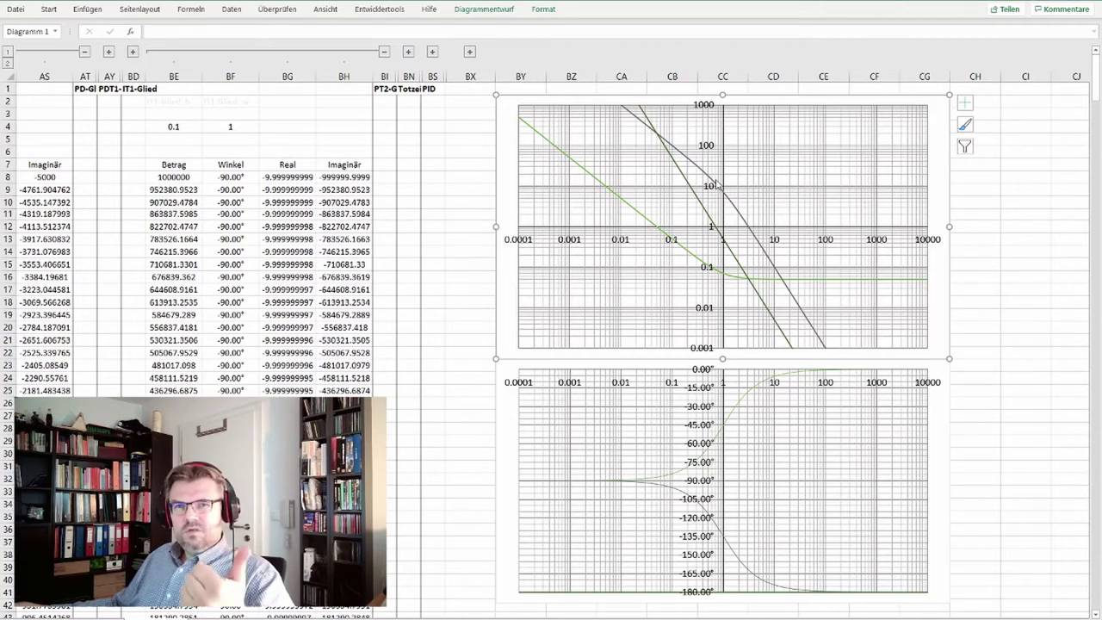
mouse_move(716, 184)
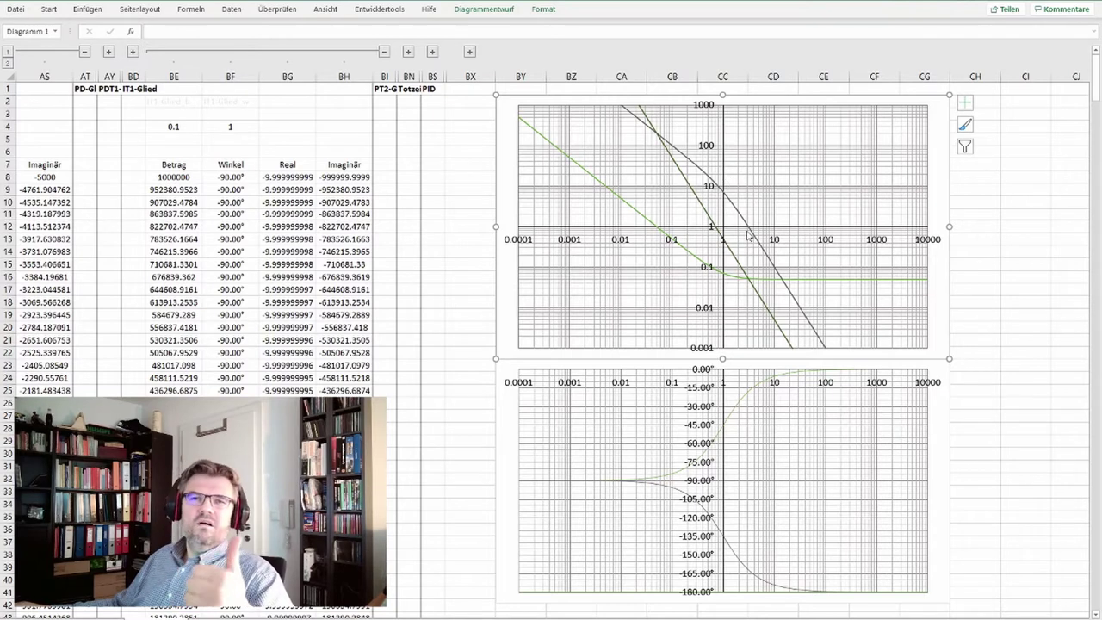
mouse_move(747, 232)
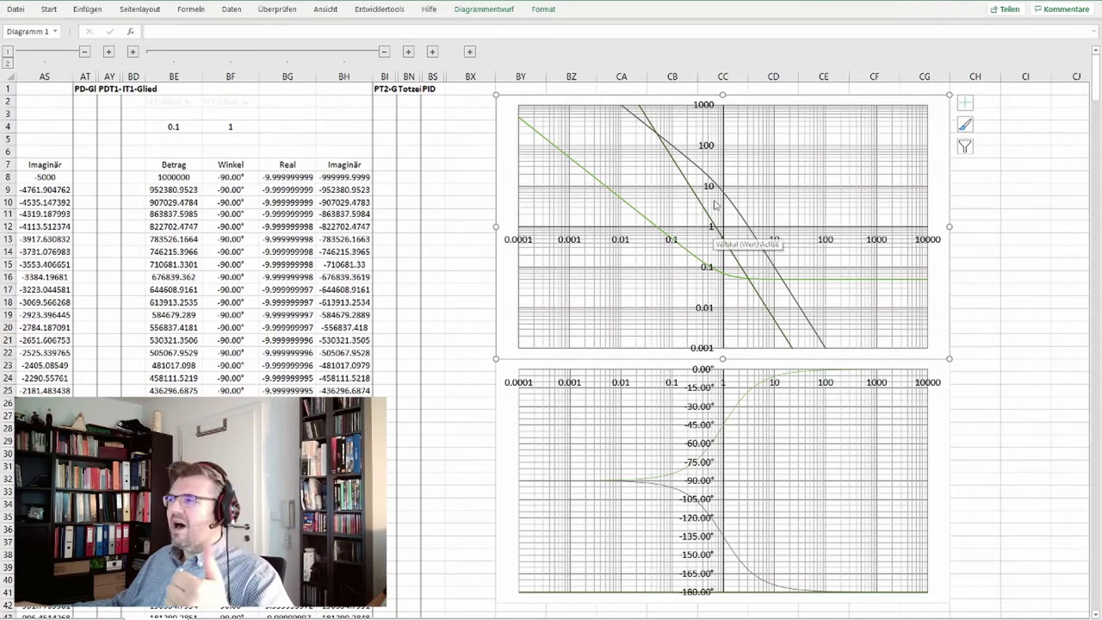
mouse_move(714, 225)
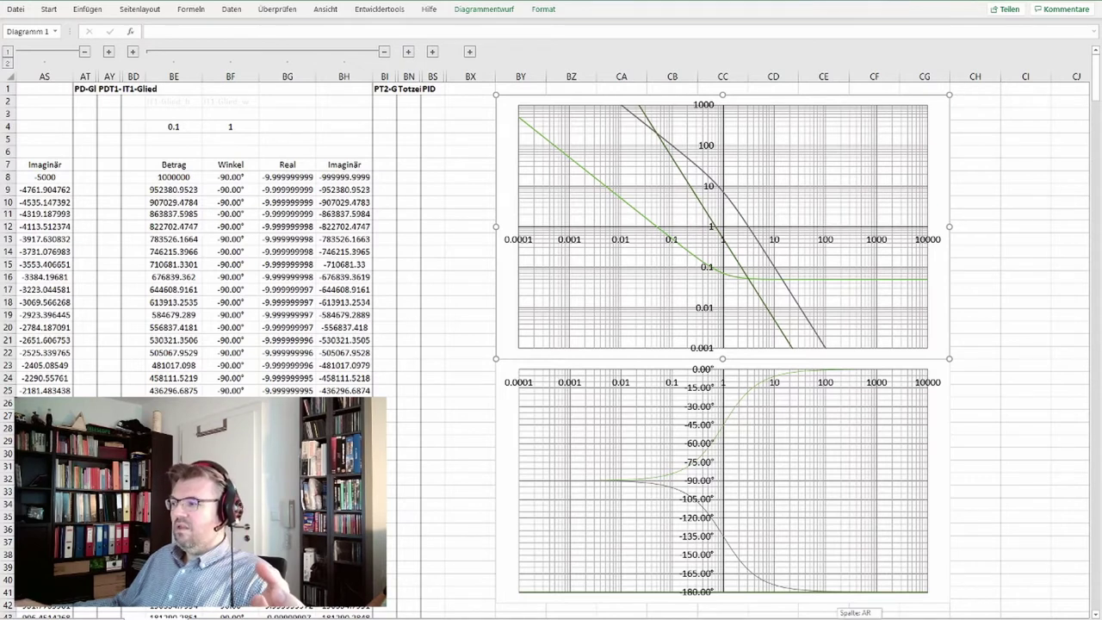
Step: Enter 4 as the PI-Glied's Tn in cell AQ4 and check the recalculated phase curve
scroll(174, 144, left, 3)
click(150, 126)
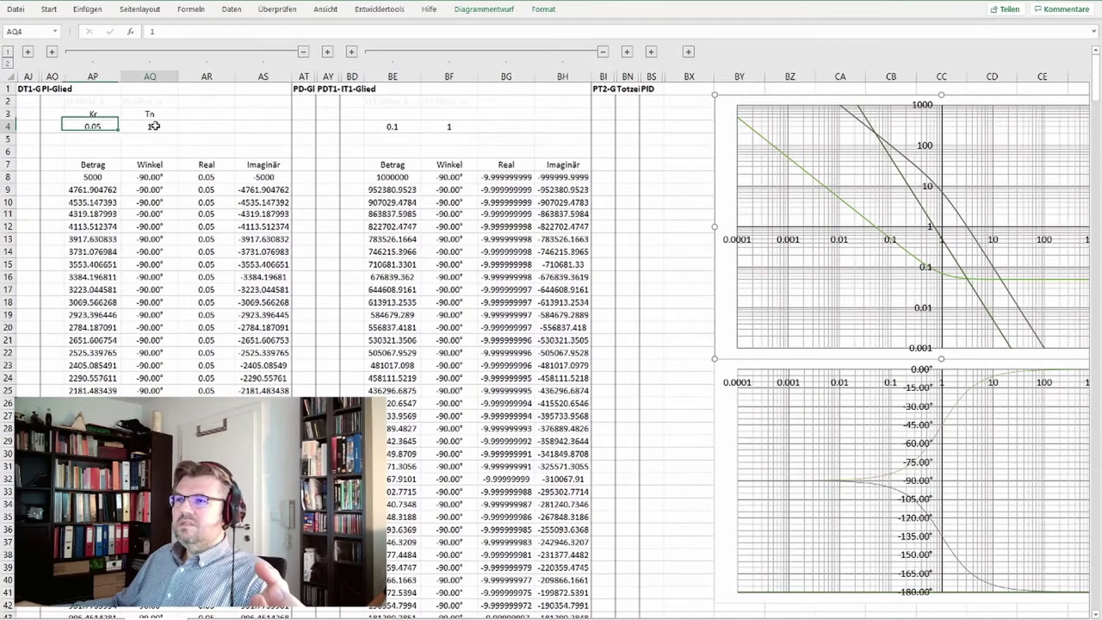
text(4)
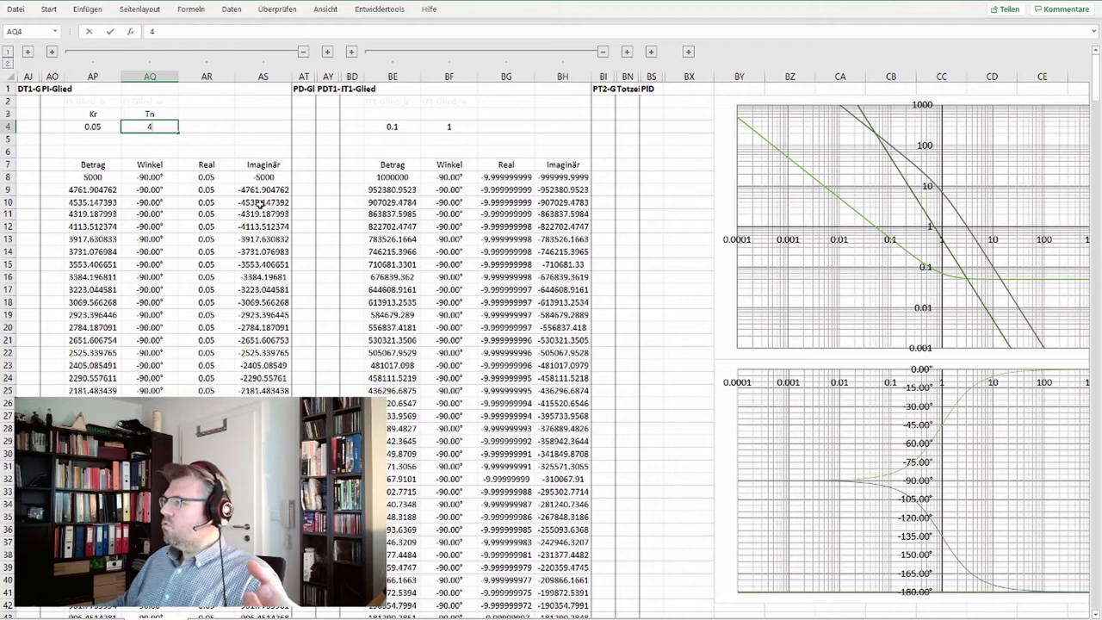
key(Return)
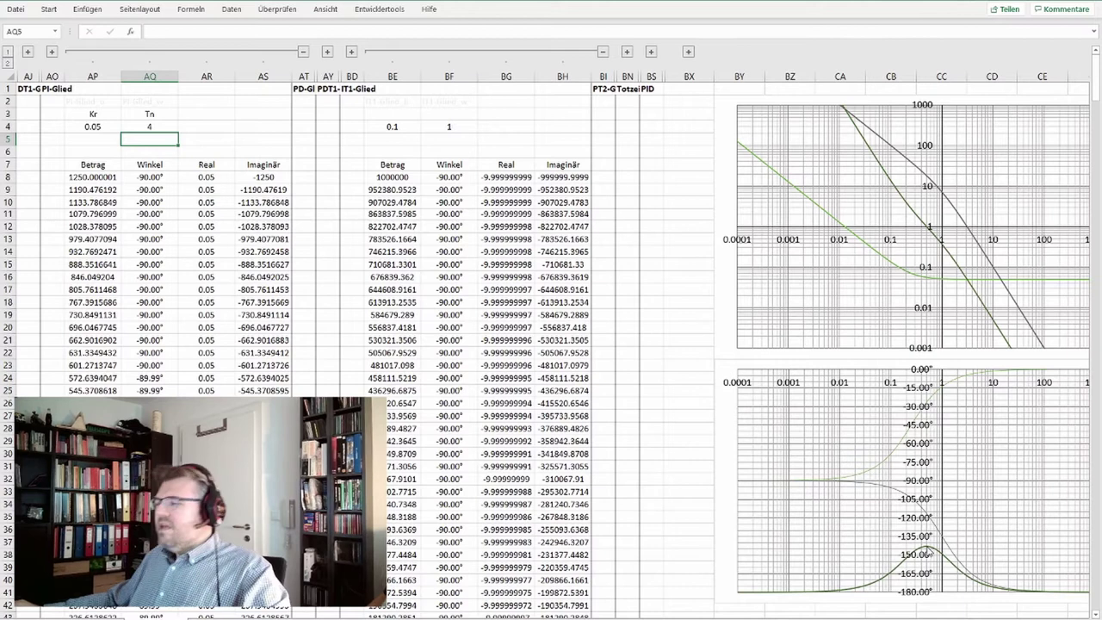
mouse_move(929, 559)
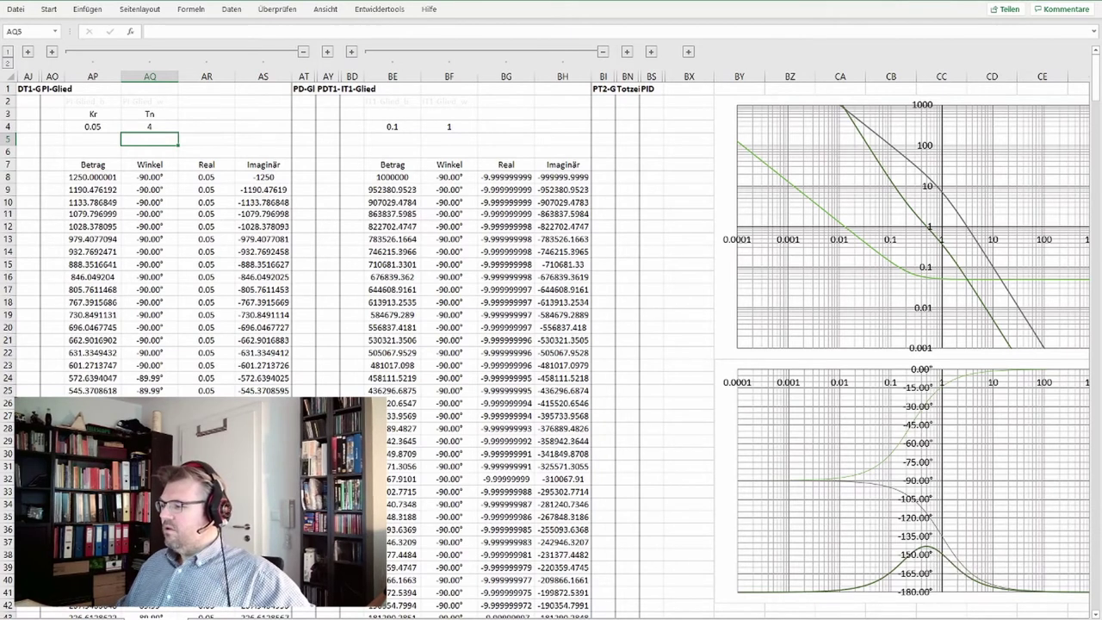
Step: Open the recent plain PI-controller circuit in ANA, discarding the pre-filter circuit's changes
key(alt+Tab)
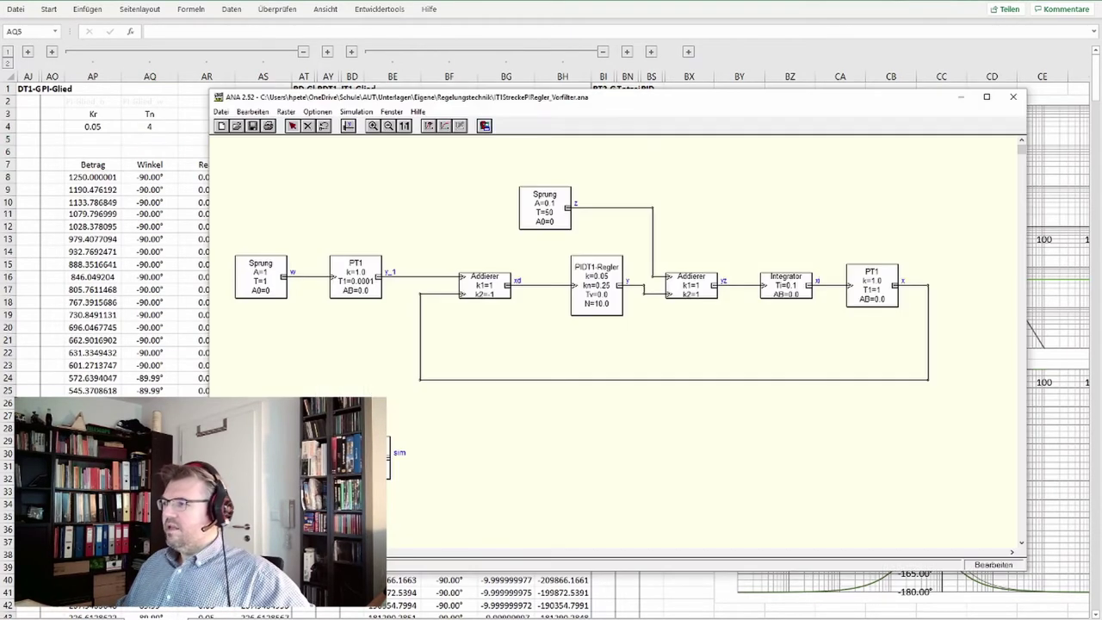
click(252, 113)
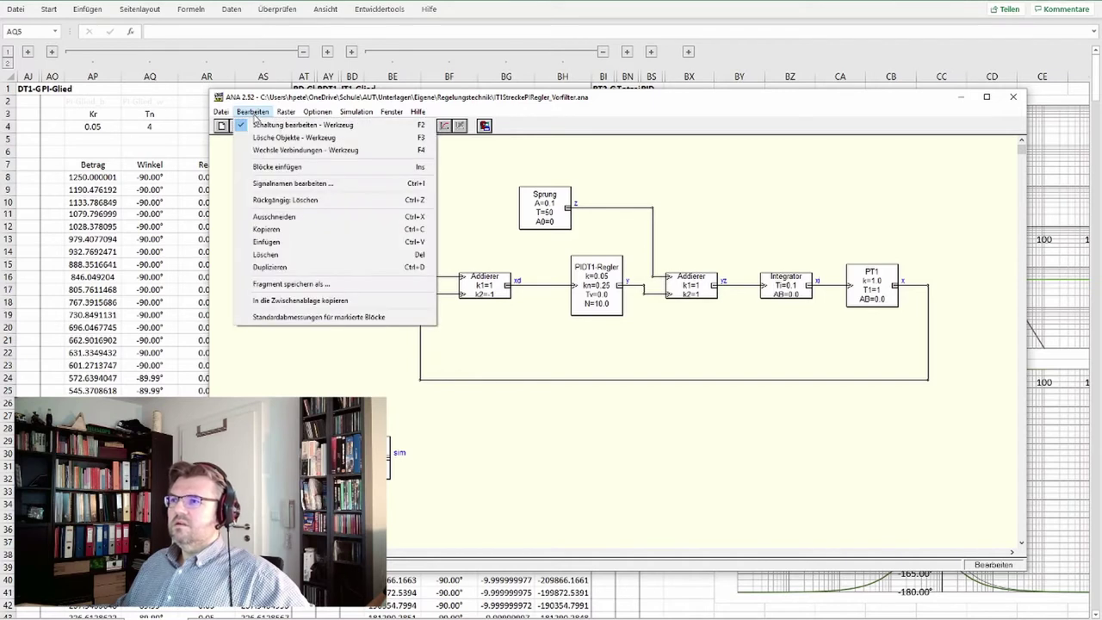
mouse_move(221, 113)
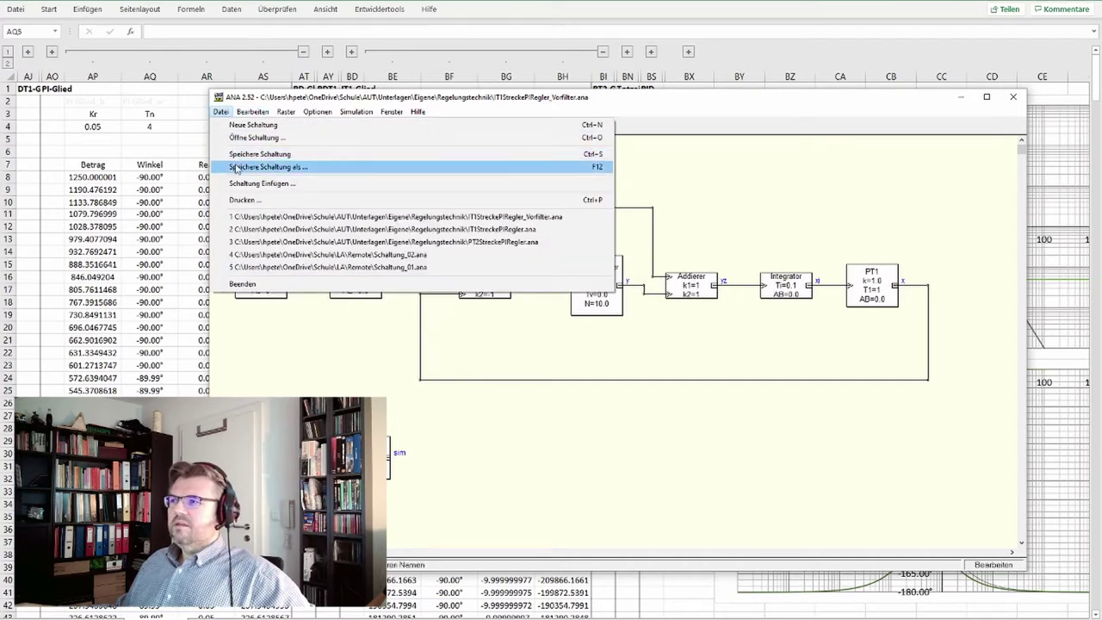
click(256, 242)
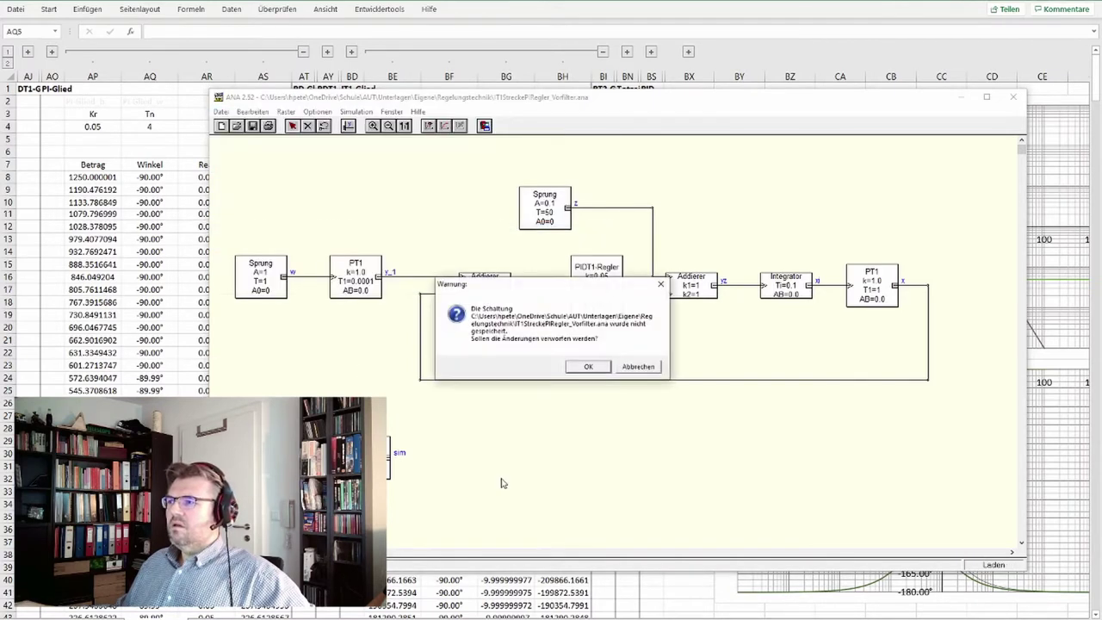
click(589, 367)
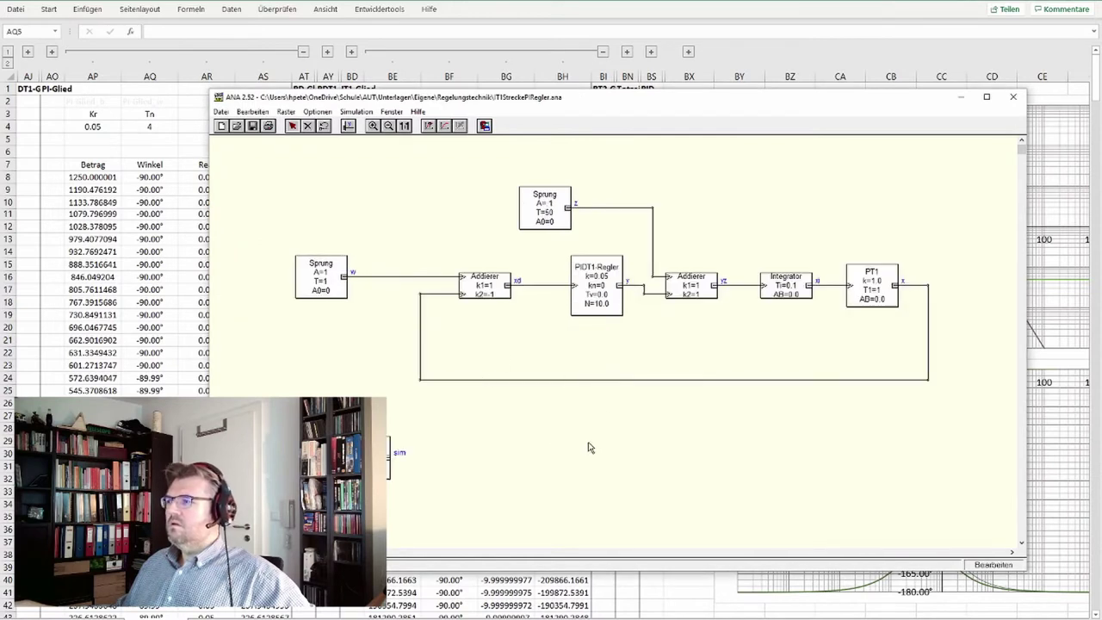
Step: Simulate the circuit and resize and reposition the resulting plot window
drag(651, 109, 705, 100)
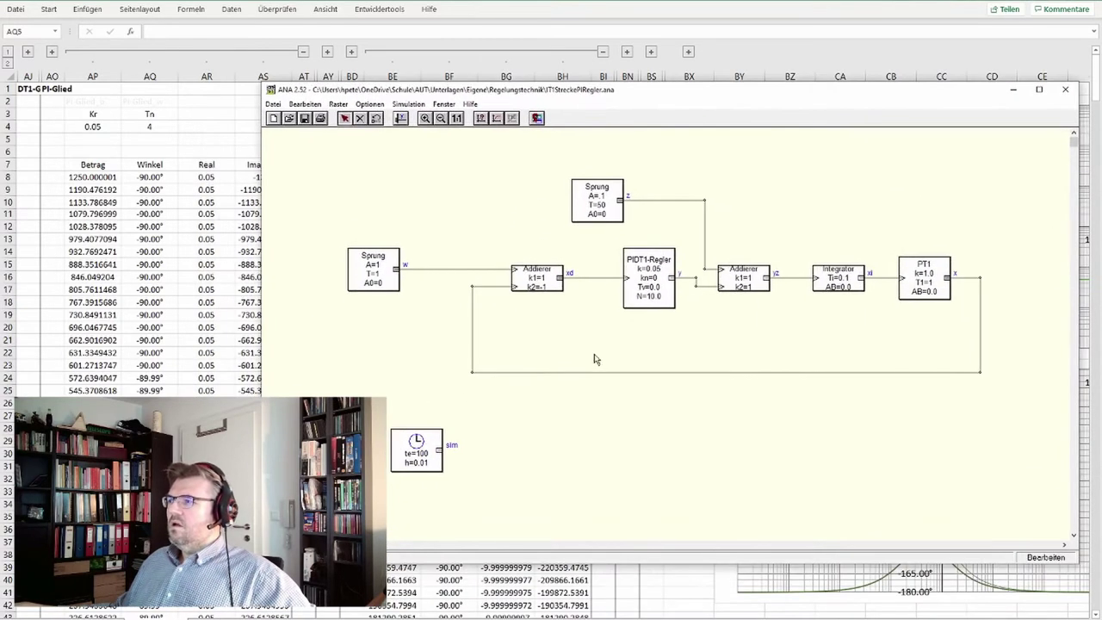
click(497, 118)
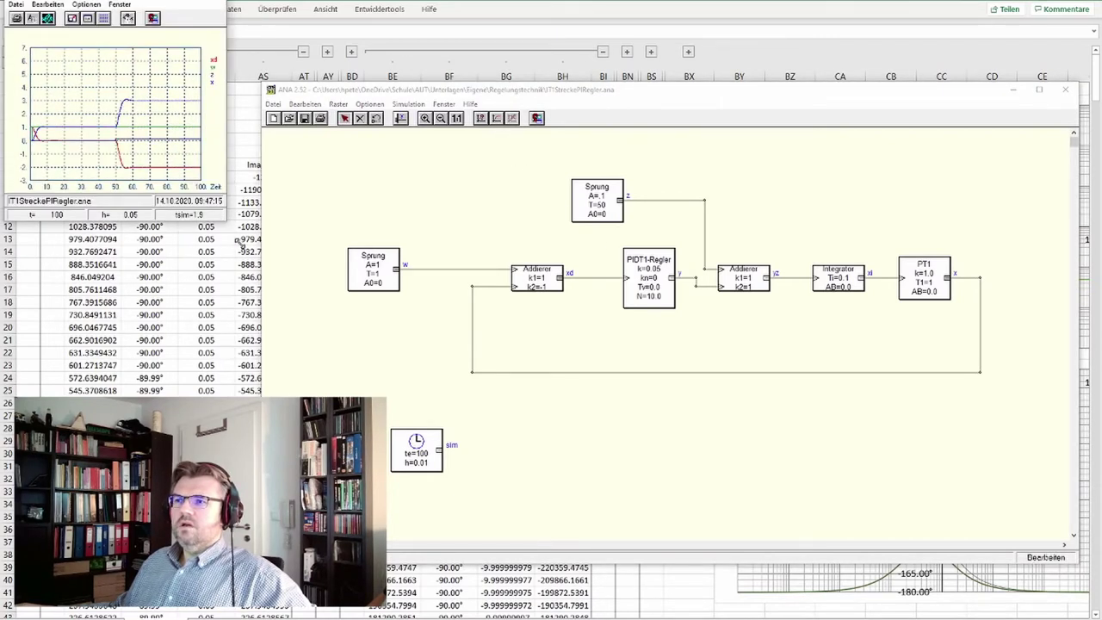
drag(273, 274, 618, 516)
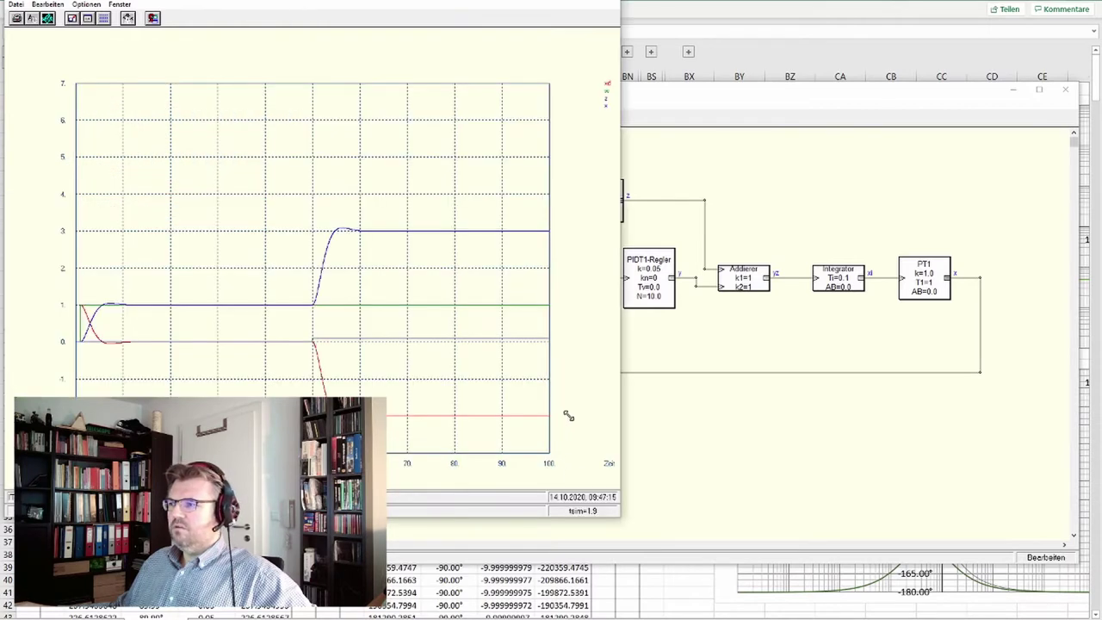
drag(568, 414, 557, 396)
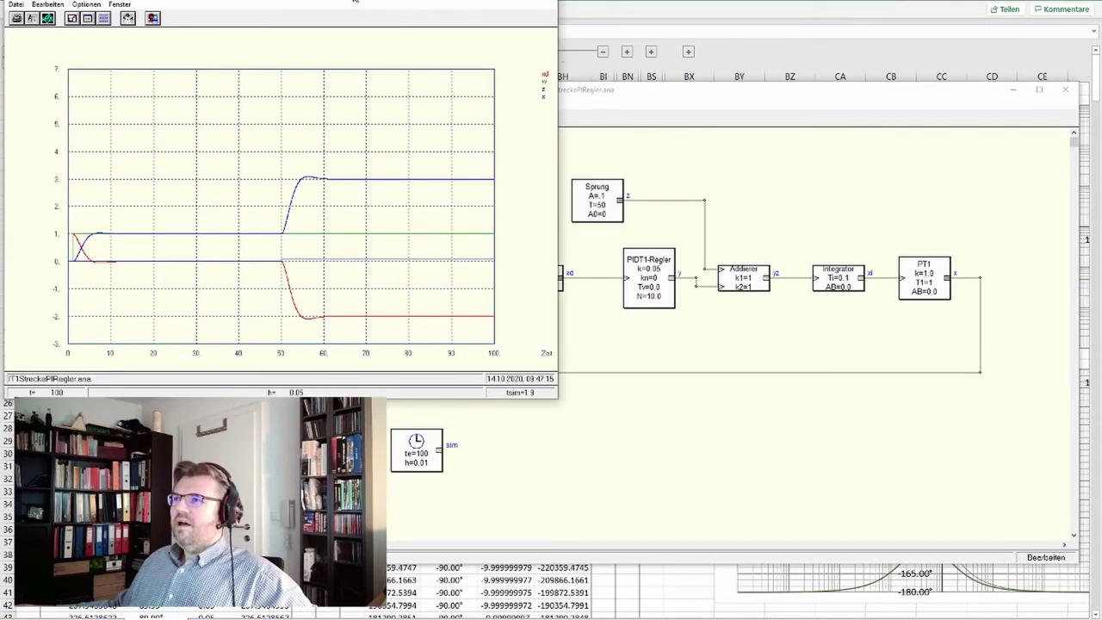
drag(353, 1, 479, 23)
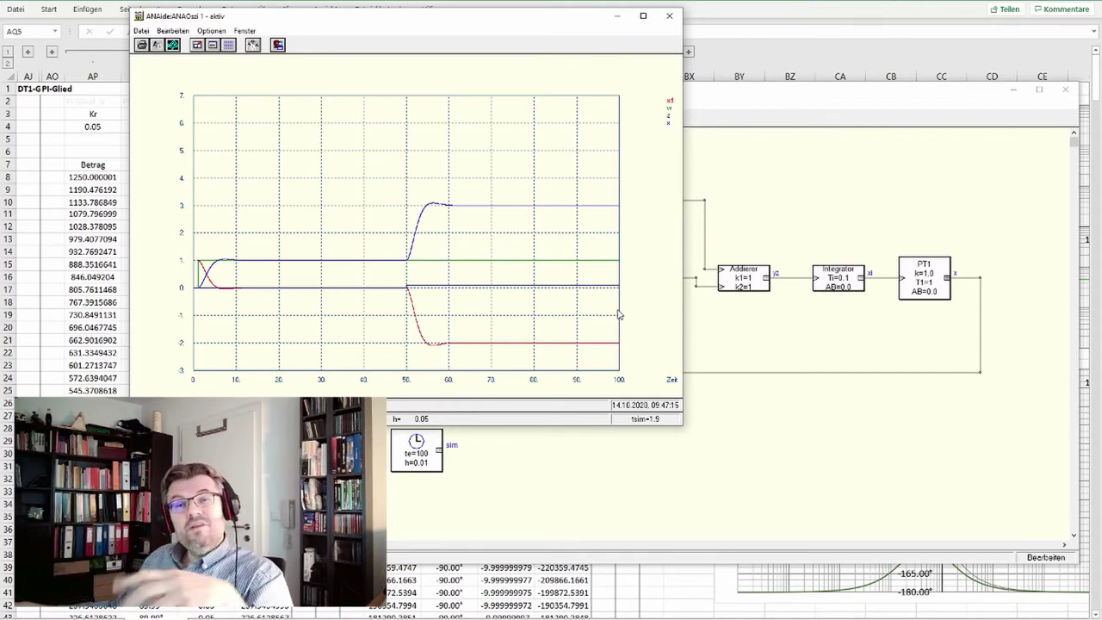
Step: Minimise the ANA plot and verify Kr 0.05 in AP4 and Tn 4 in AQ4
click(616, 17)
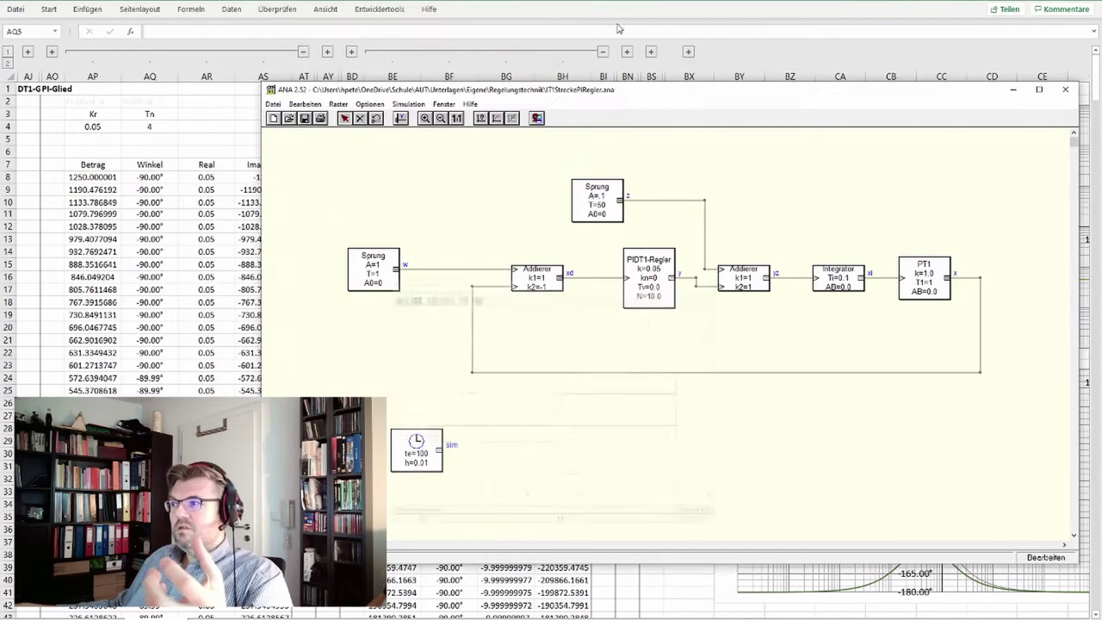
click(159, 191)
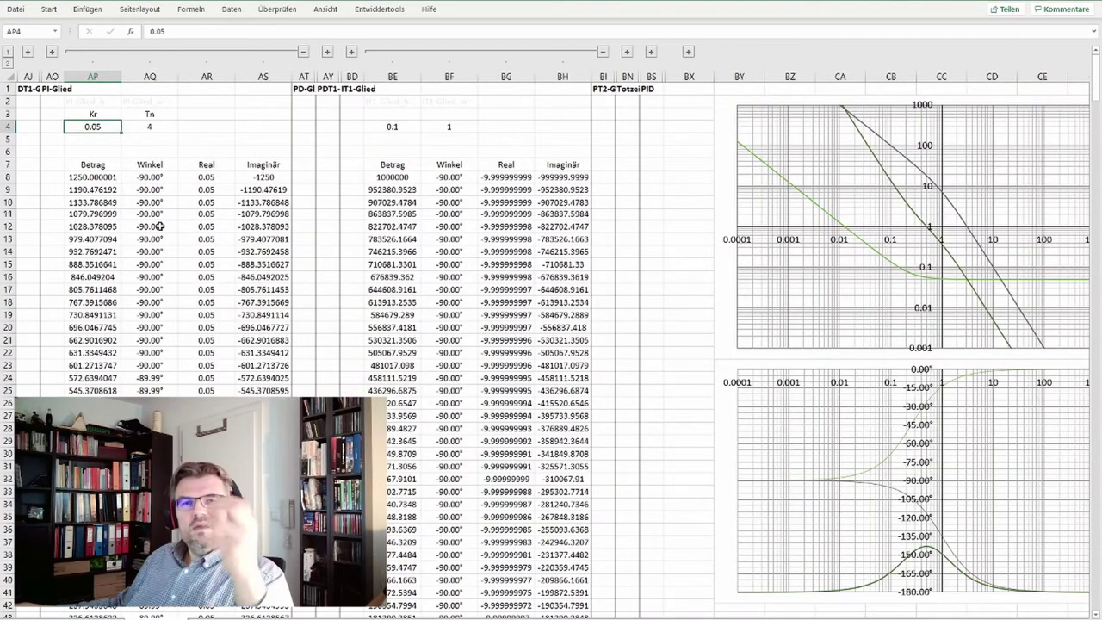
click(157, 122)
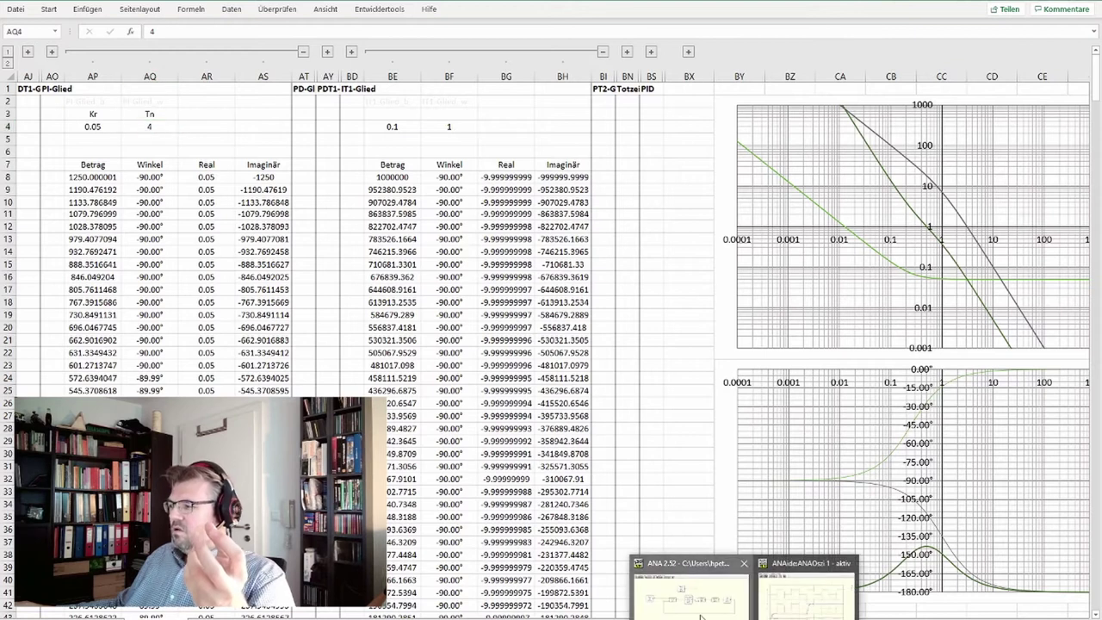
Step: Set the PIDT1-Regler block's kn parameter to 0.25
click(753, 590)
right_click(654, 276)
click(676, 275)
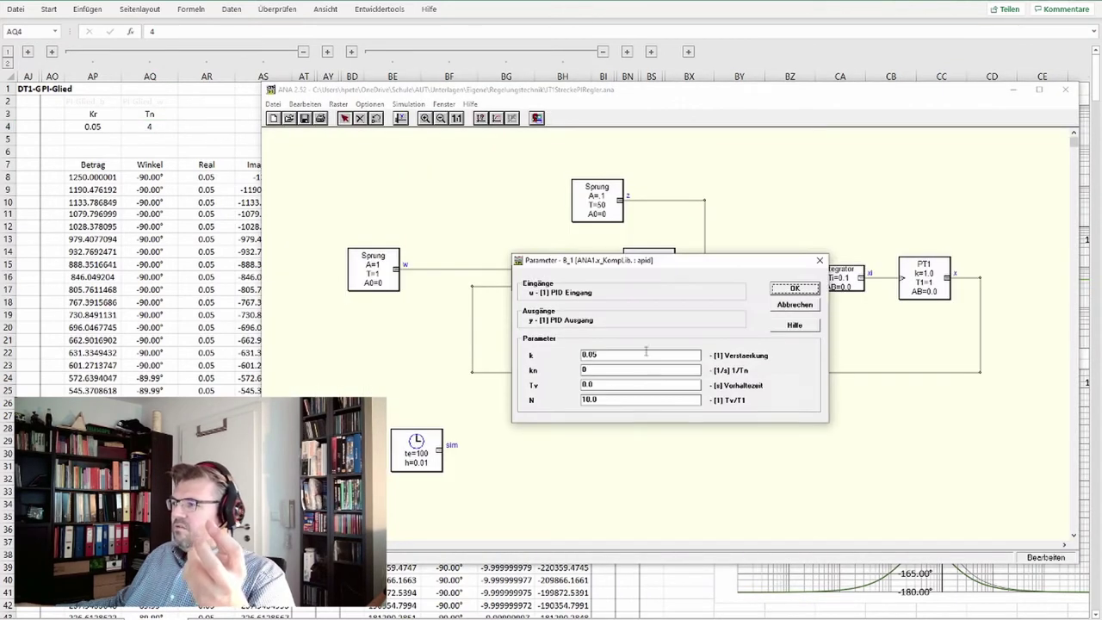
click(621, 370)
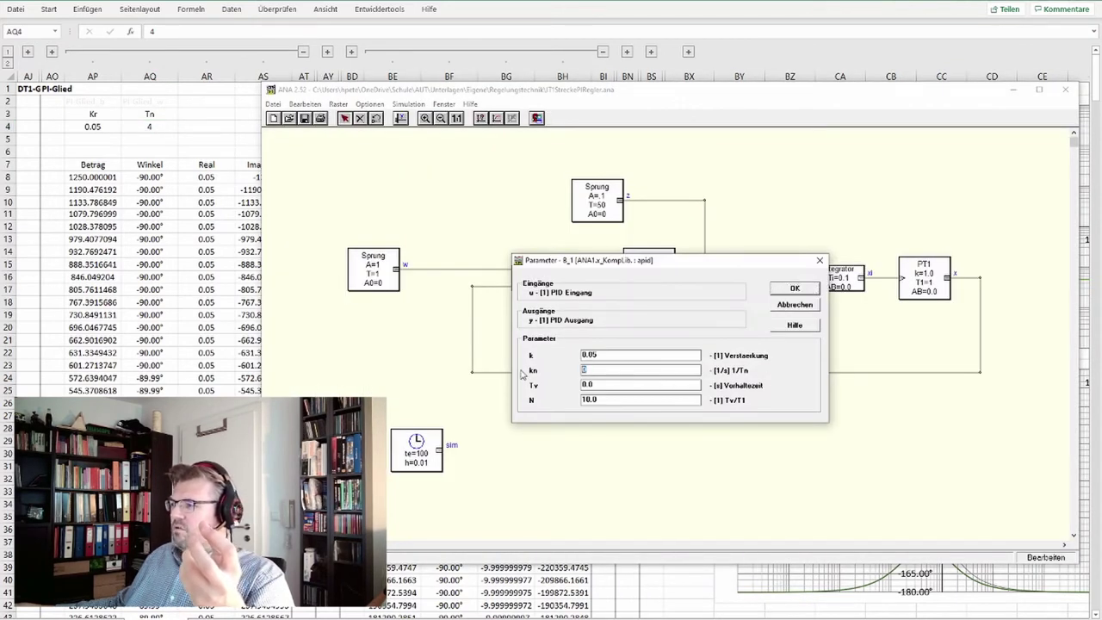
text(0.25)
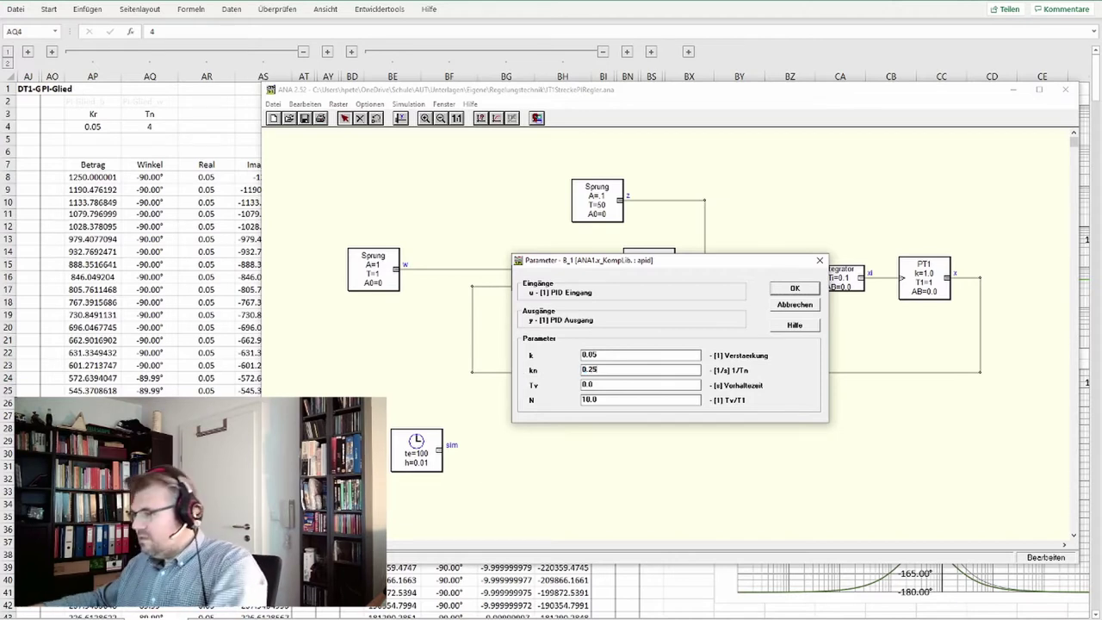
click(795, 288)
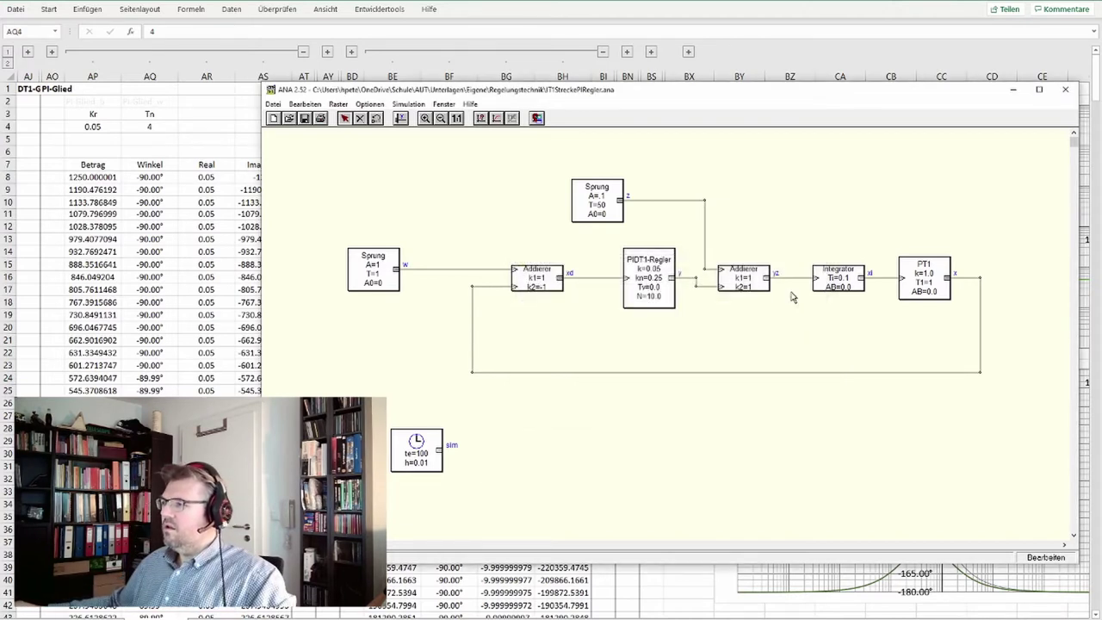
Step: Rerun the simulation with kn 0.25 and move the plot window to the right
click(497, 118)
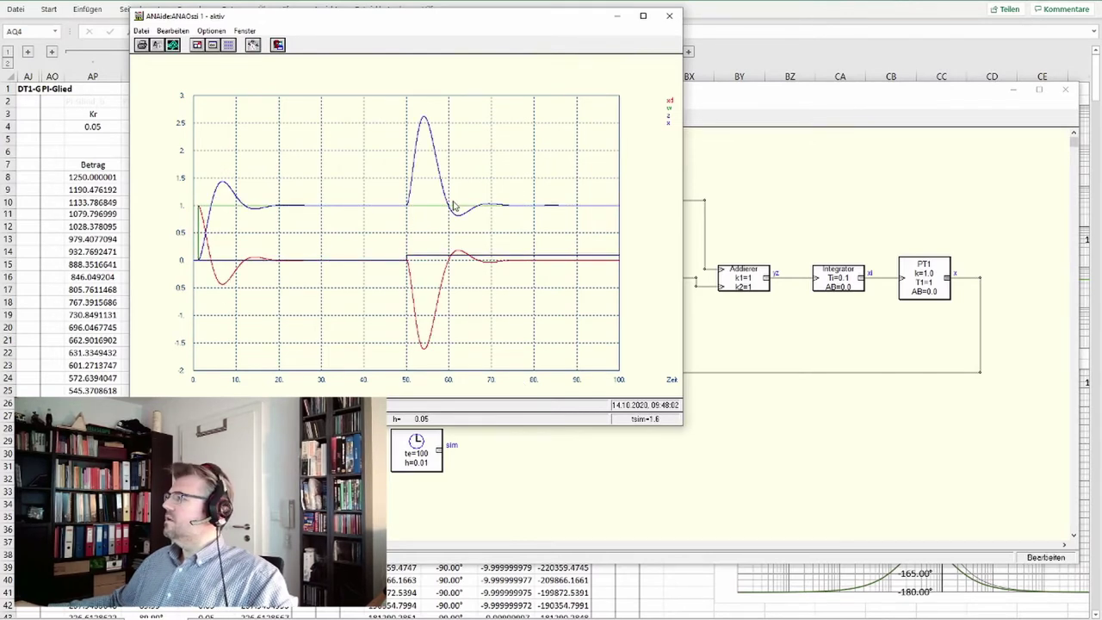
drag(405, 22, 663, 65)
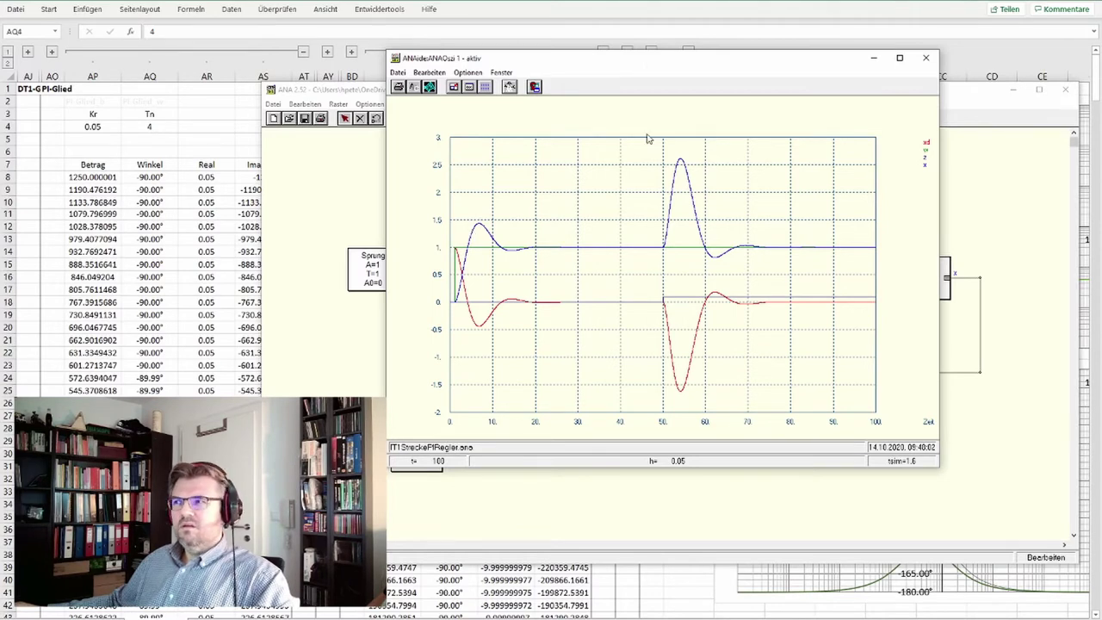
Step: Freeze the kn 0.25 response plot and move it aside
click(512, 89)
drag(584, 69, 690, 84)
click(480, 99)
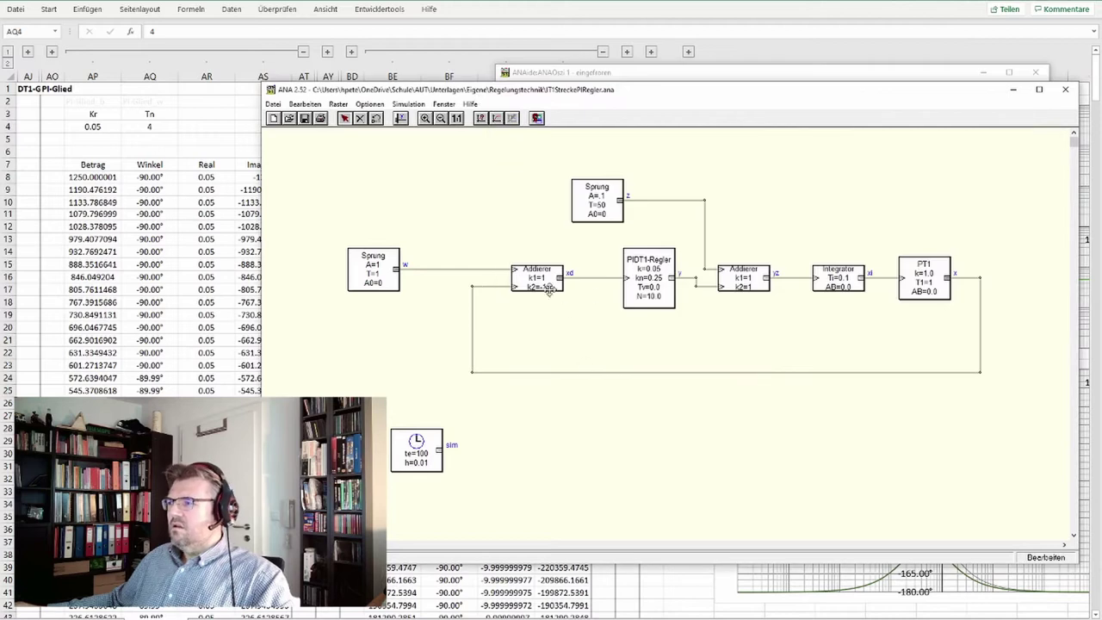
Step: Reset the PIDT1-Regler's kn to 0 and rerun the simulation
right_click(646, 278)
click(678, 289)
double_click(608, 369)
text(0)
click(794, 290)
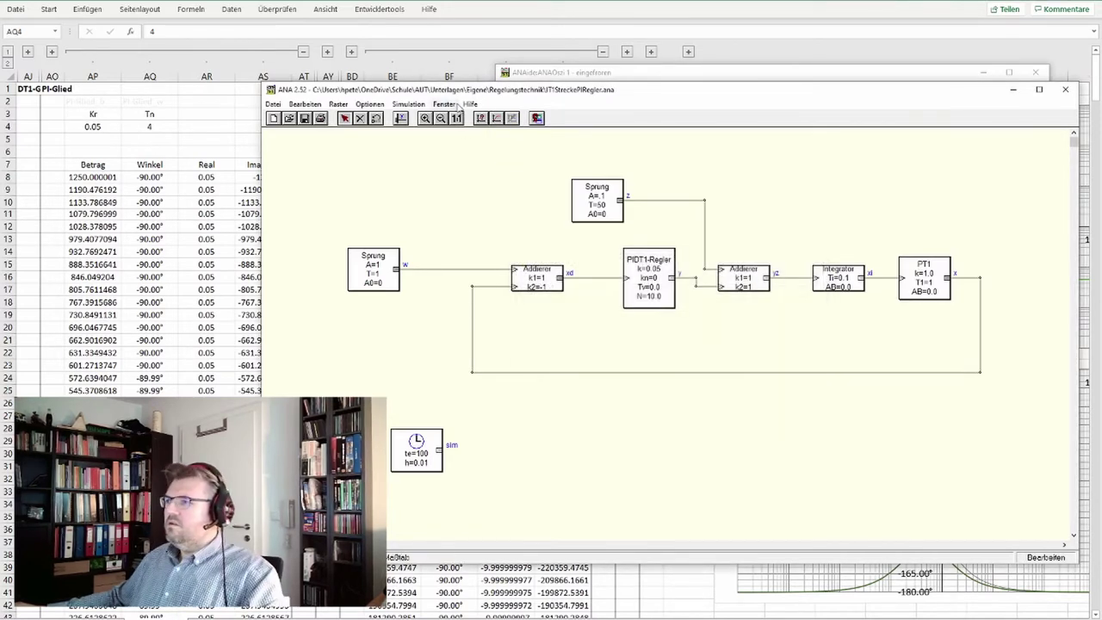
click(537, 118)
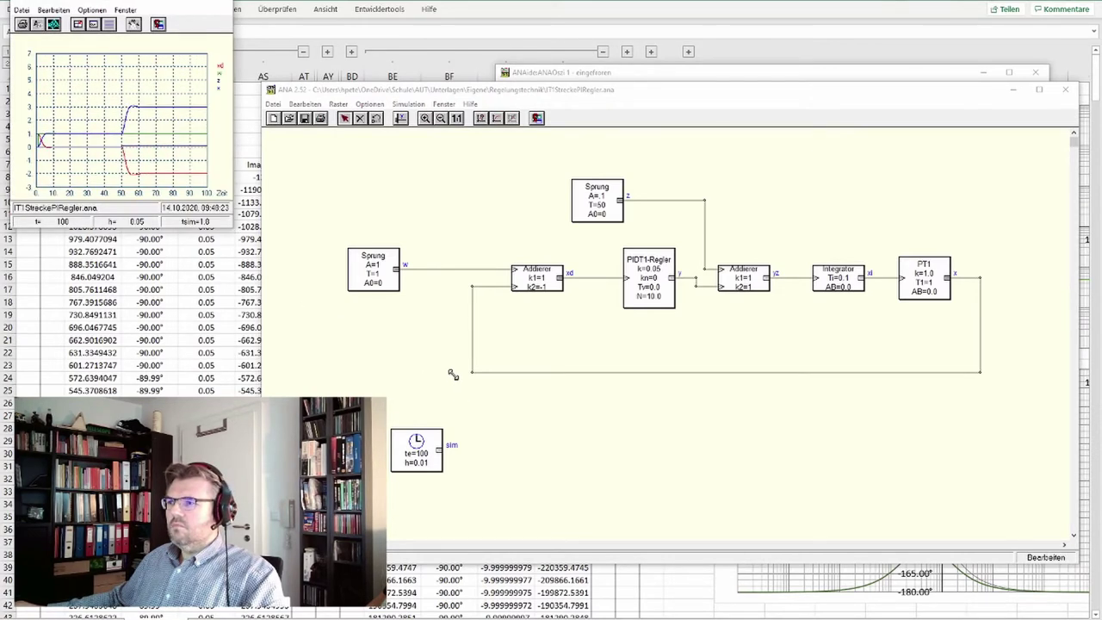
Step: Enlarge the new kn 0 plot and place the frozen kn 0.25 plot beside it
drag(452, 374, 453, 374)
drag(514, 437, 515, 433)
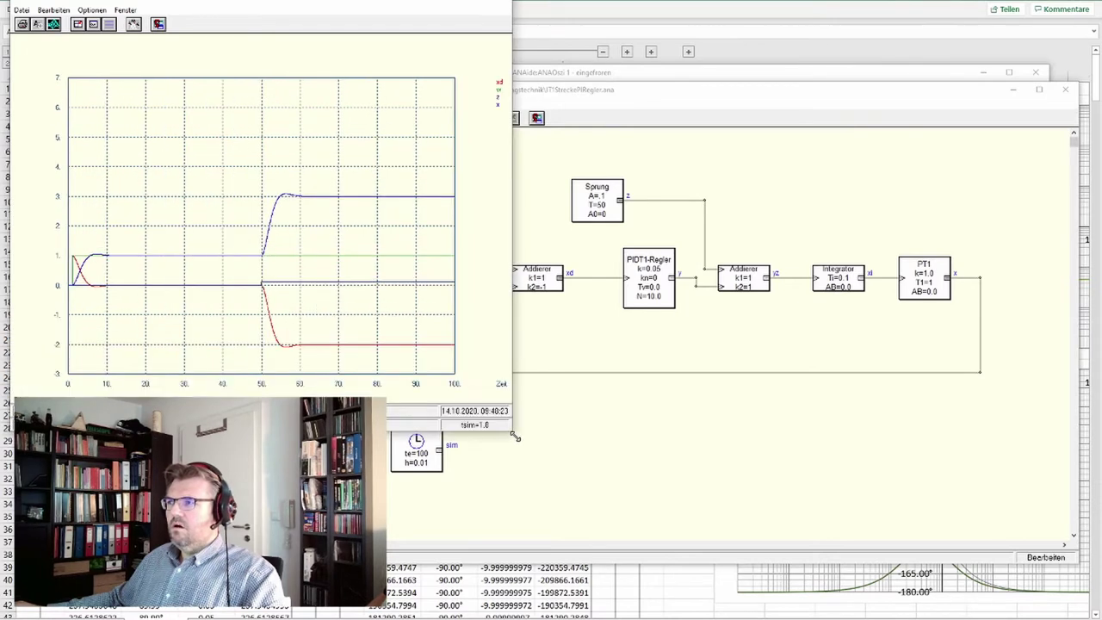
click(634, 76)
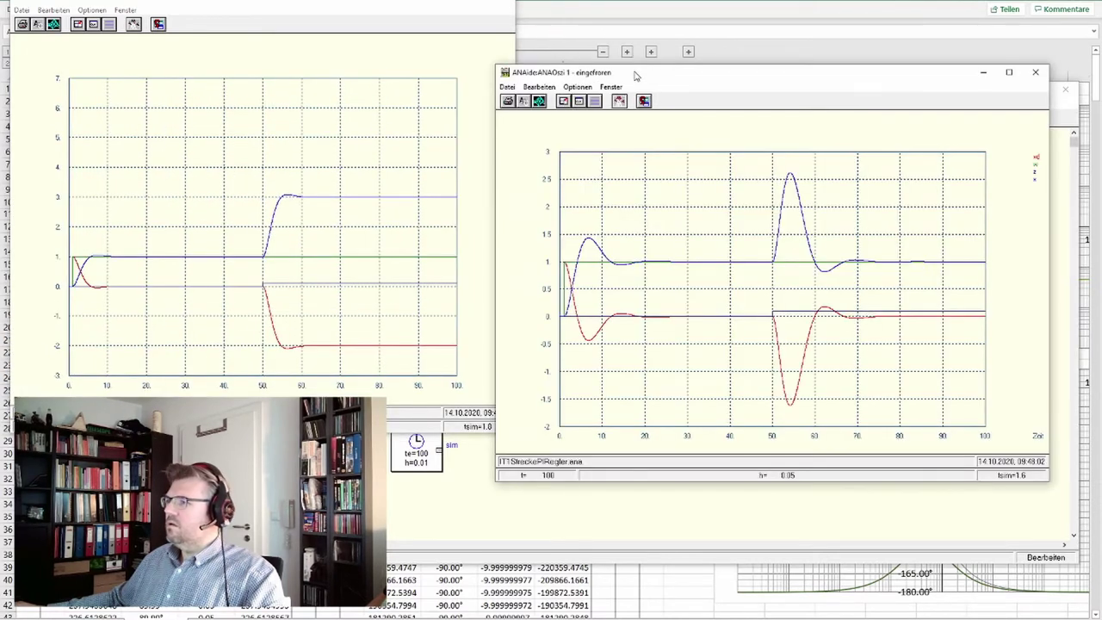
drag(627, 79, 598, 26)
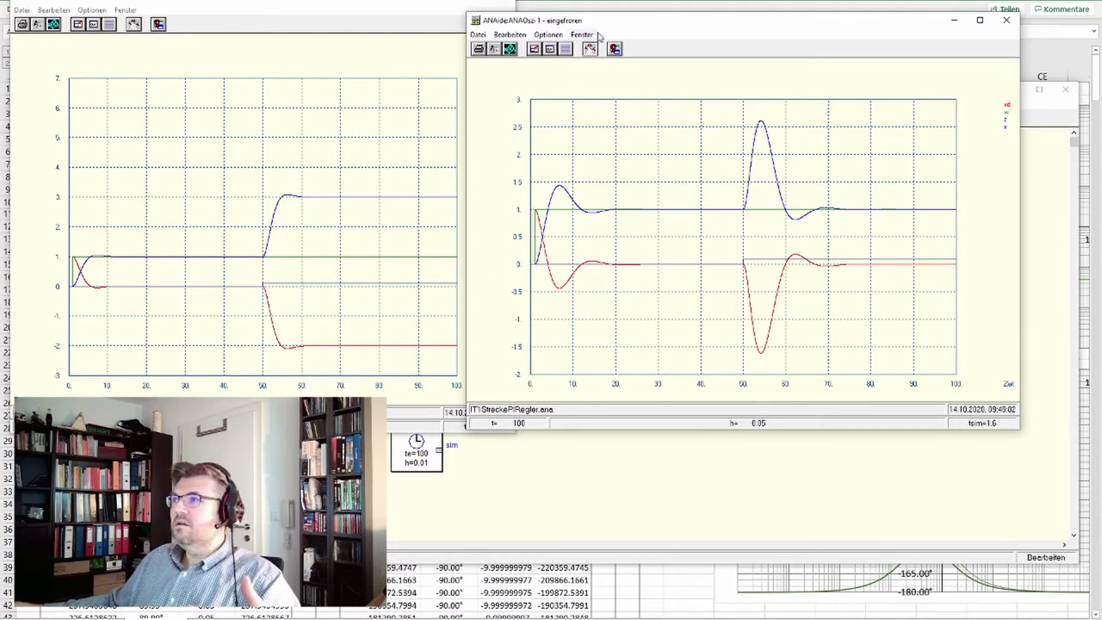
Step: Move the scope aside and delete the link from the setpoint step to the summing junction
drag(611, 25, 175, 55)
click(691, 97)
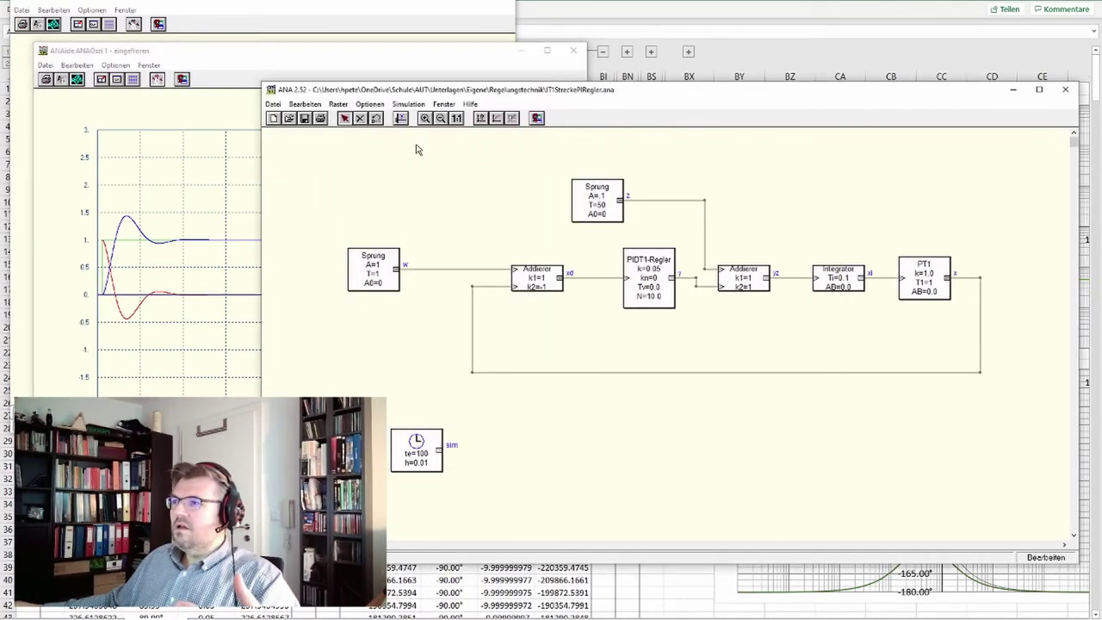
click(360, 118)
click(453, 268)
click(345, 118)
Step: Insert a PT1 block from Lineare Systeme and wire it as Sprung → PT1 → Addierer
right_click(392, 194)
mouse_move(420, 200)
mouse_move(556, 199)
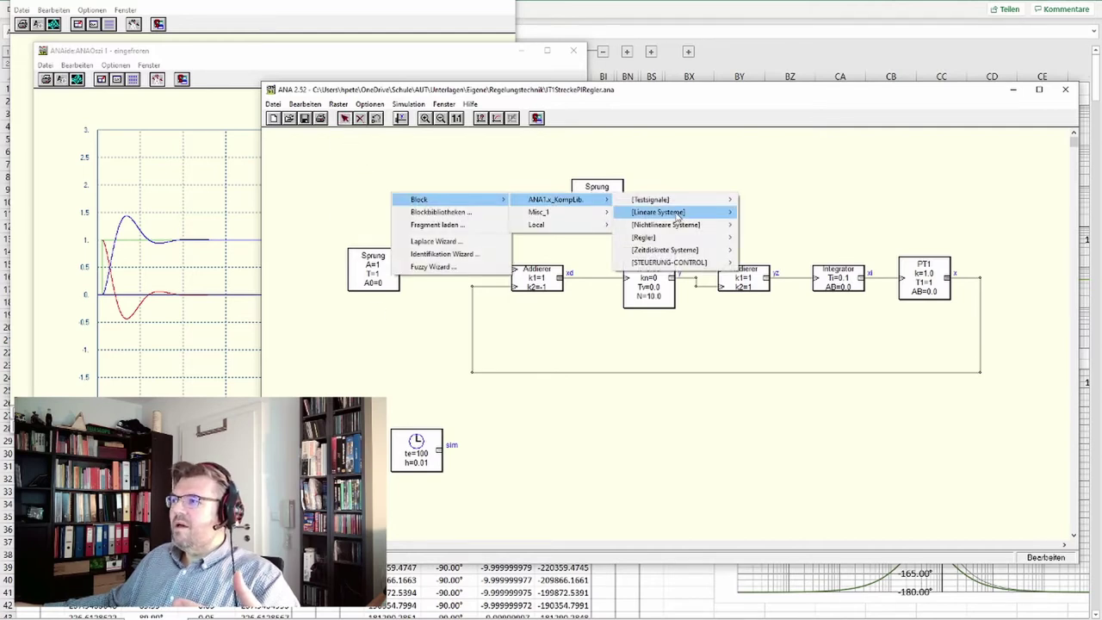
mouse_move(681, 214)
click(802, 250)
drag(427, 207, 468, 250)
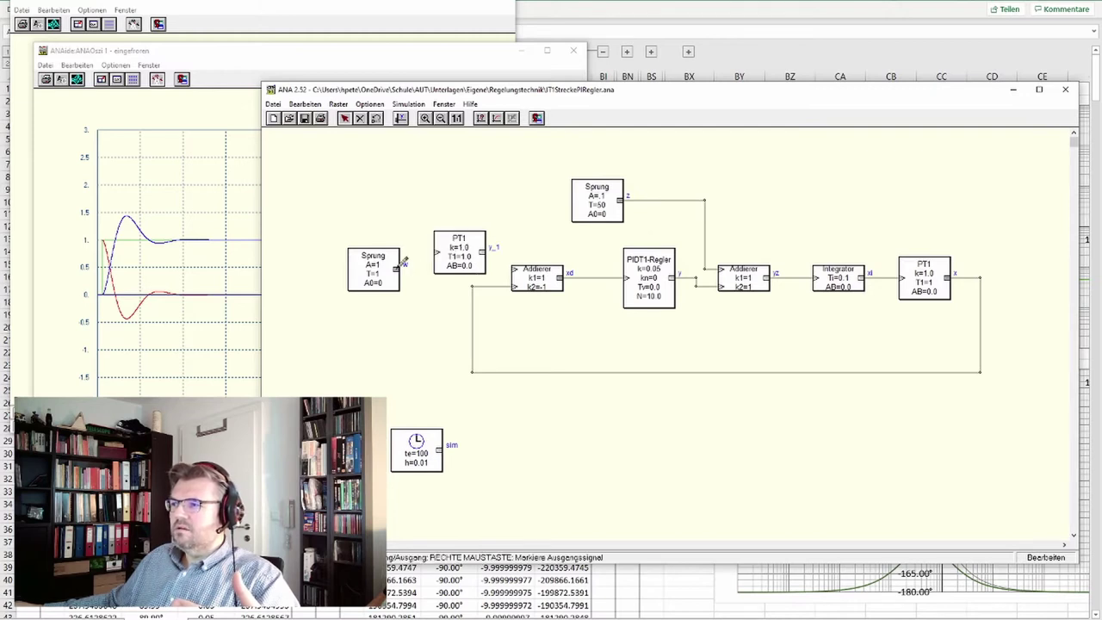
drag(398, 269, 514, 269)
click(441, 242)
click(514, 268)
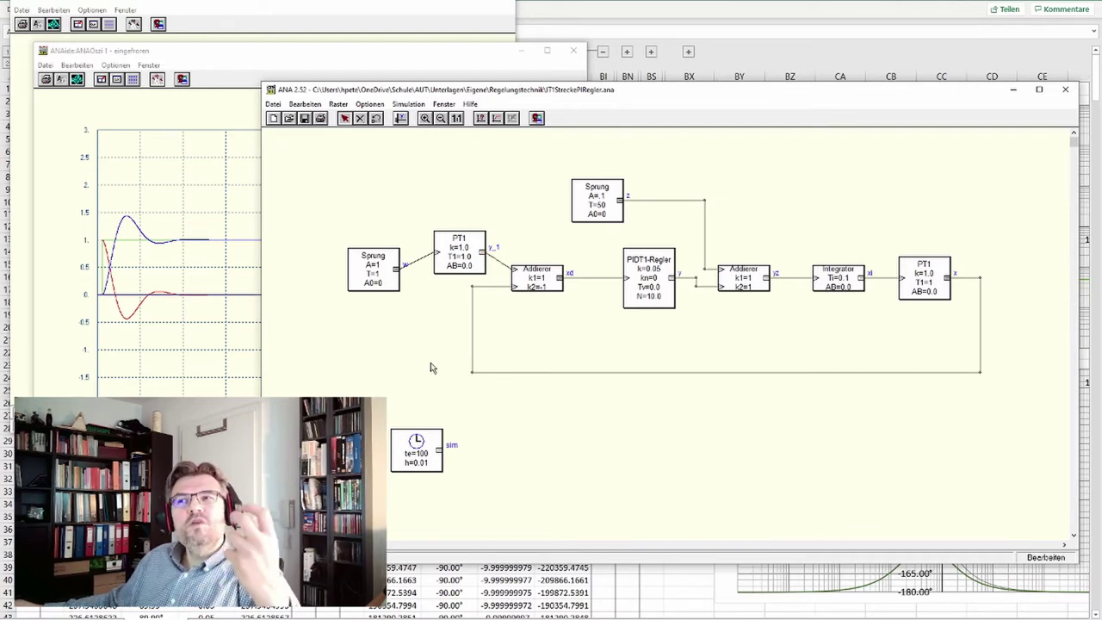
Step: Set the PIDT1-Regler's kn parameter back to 0.25
right_click(652, 286)
click(668, 285)
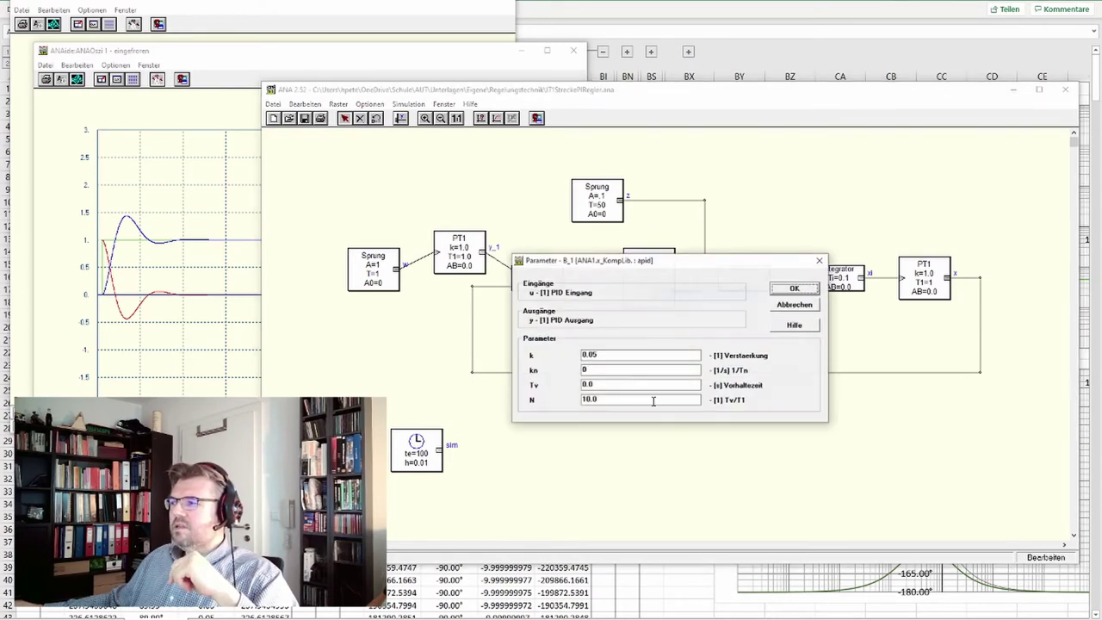
click(595, 371)
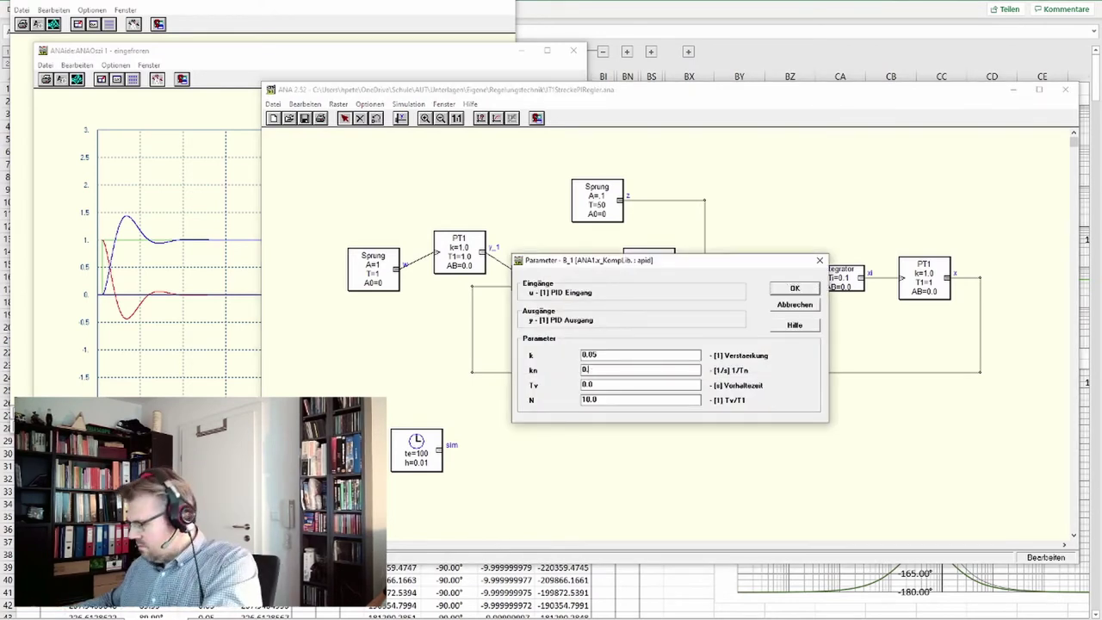
text(.5)
key(BackSpace)
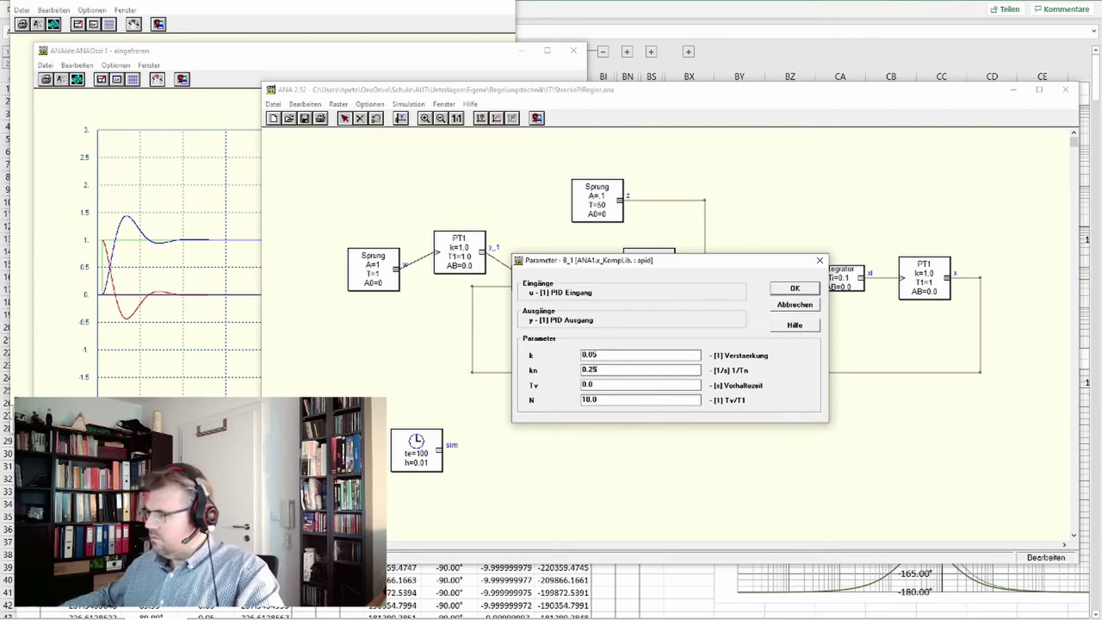
key(Return)
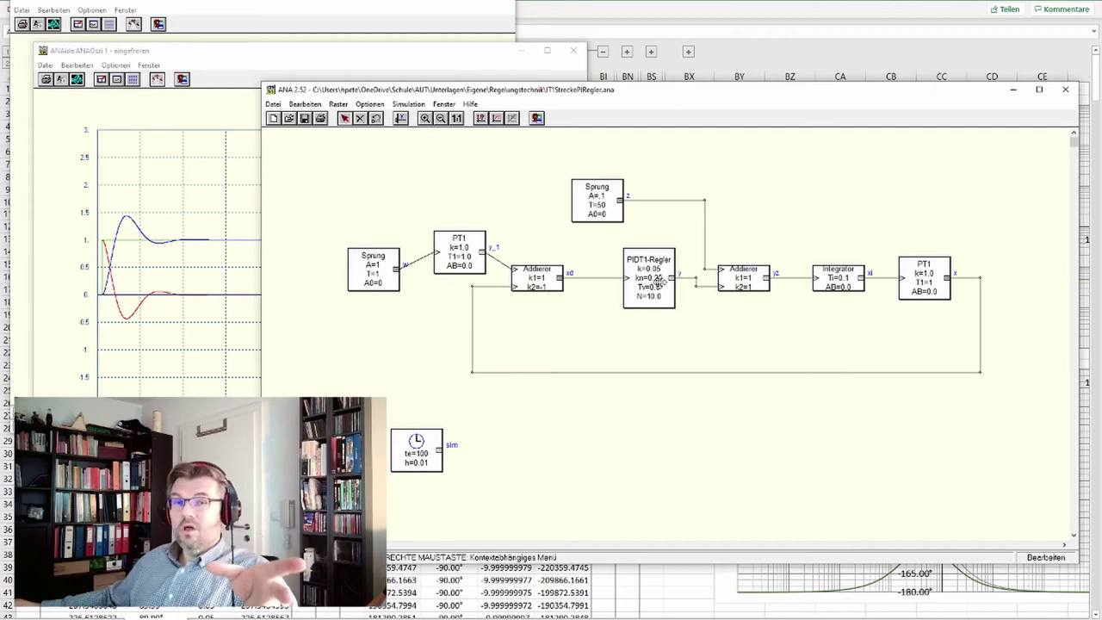
Step: Set the PT1 pre-filter's time constant T1 to 4
right_click(459, 256)
click(491, 267)
key(Tab)
text(4)
key(Return)
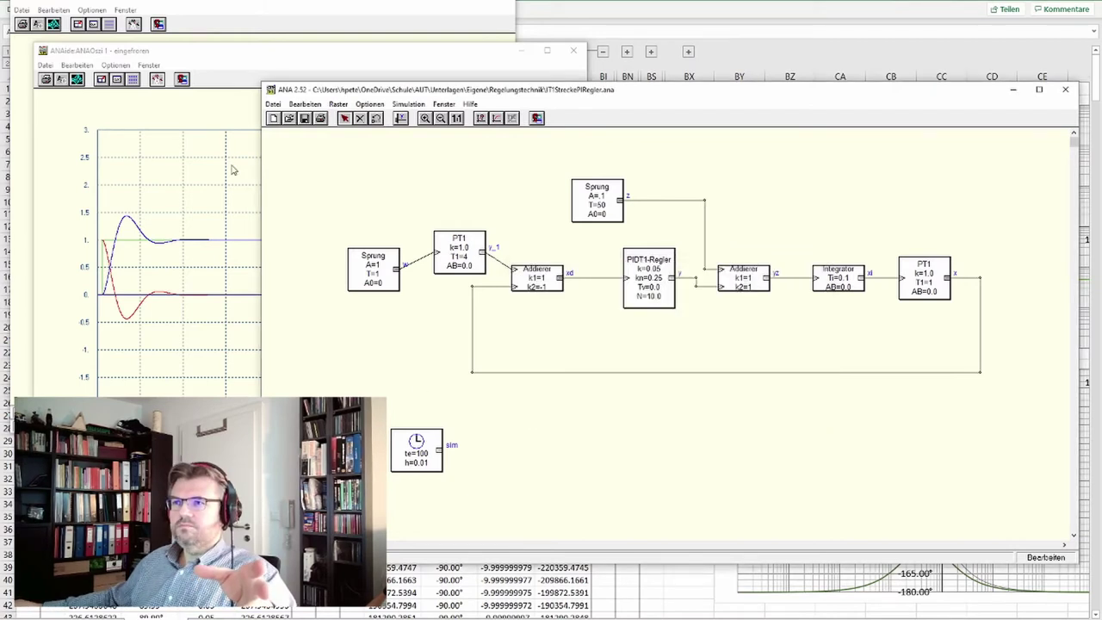
Step: Close the outdated scope window and start the simulation with the PT1 pre-filter
drag(224, 54, 200, 47)
click(243, 4)
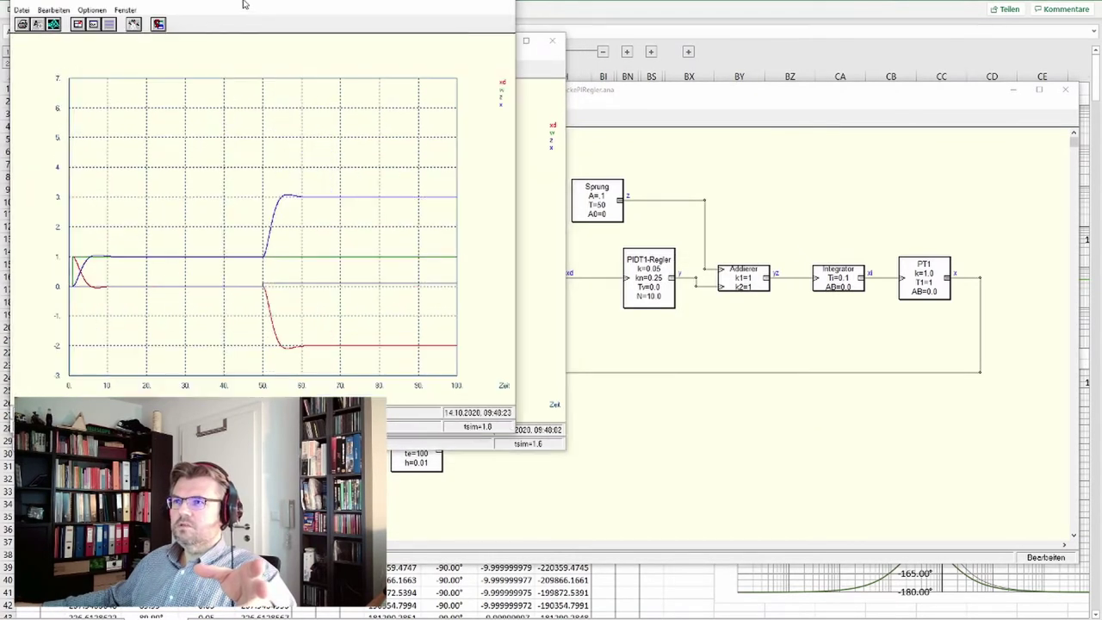
click(508, 3)
click(652, 96)
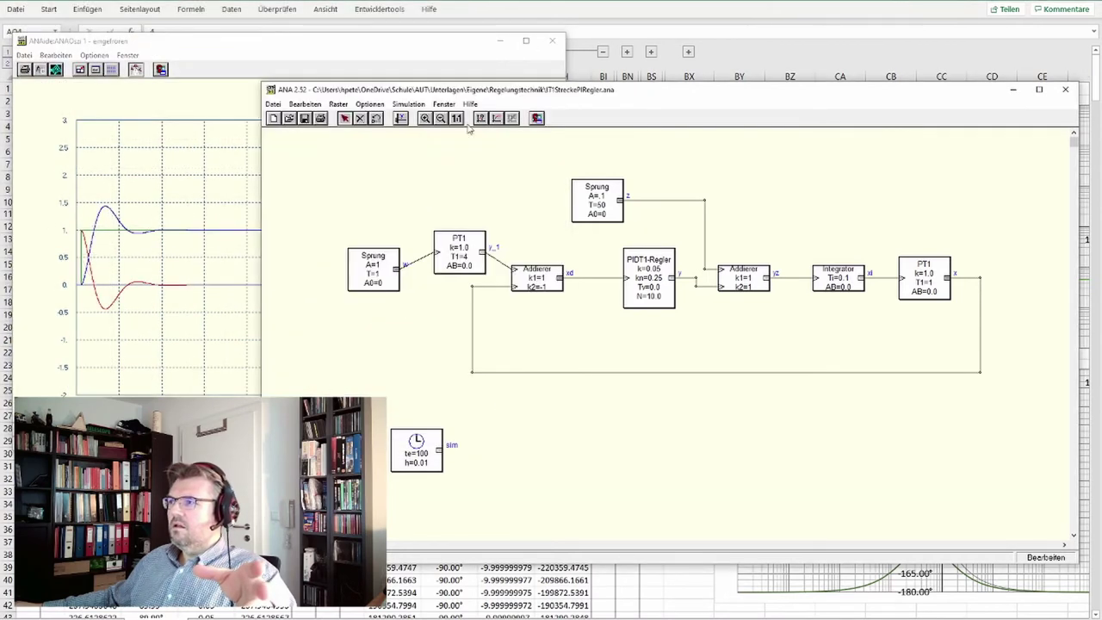
click(495, 118)
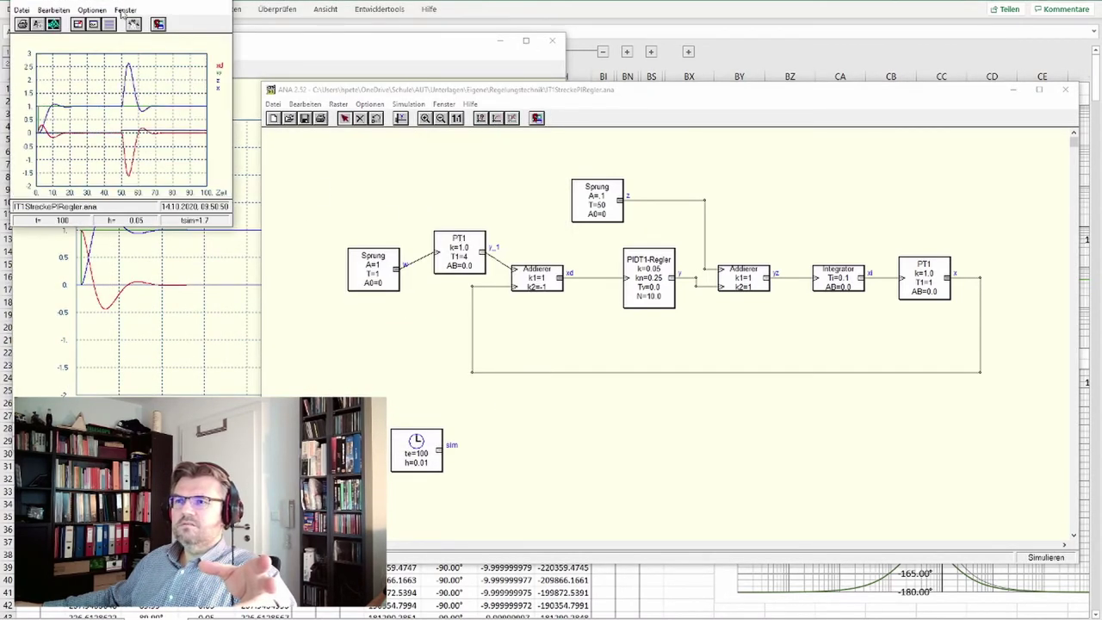
Step: Enlarge the new ANAOszi 2 window and place it beside the frozen ANAOszi 1 run
drag(233, 228, 477, 391)
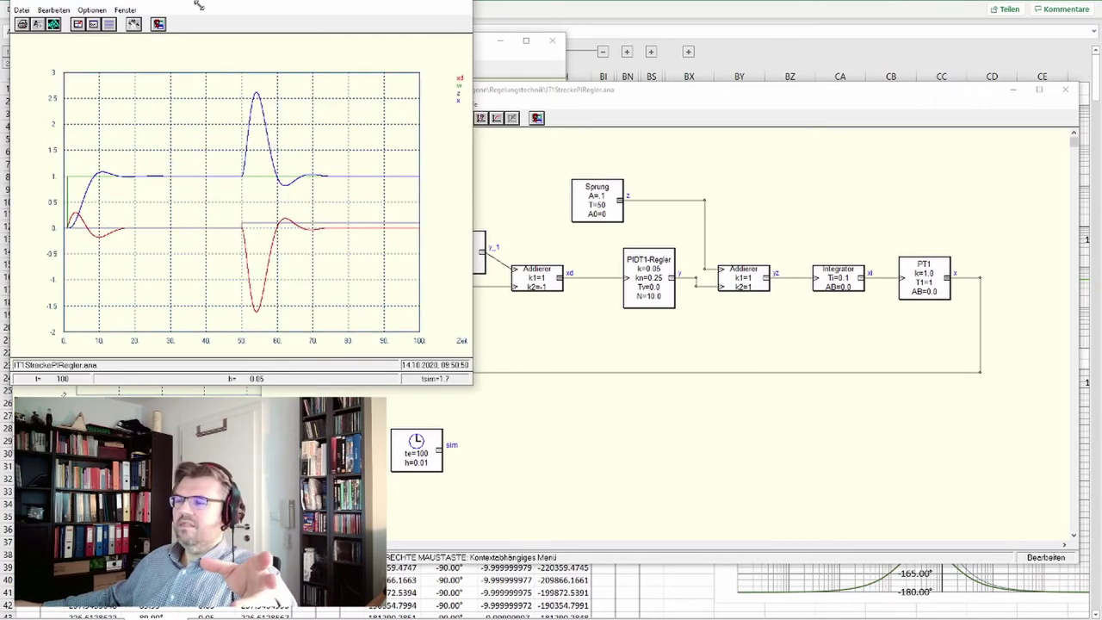
drag(201, 3, 552, 59)
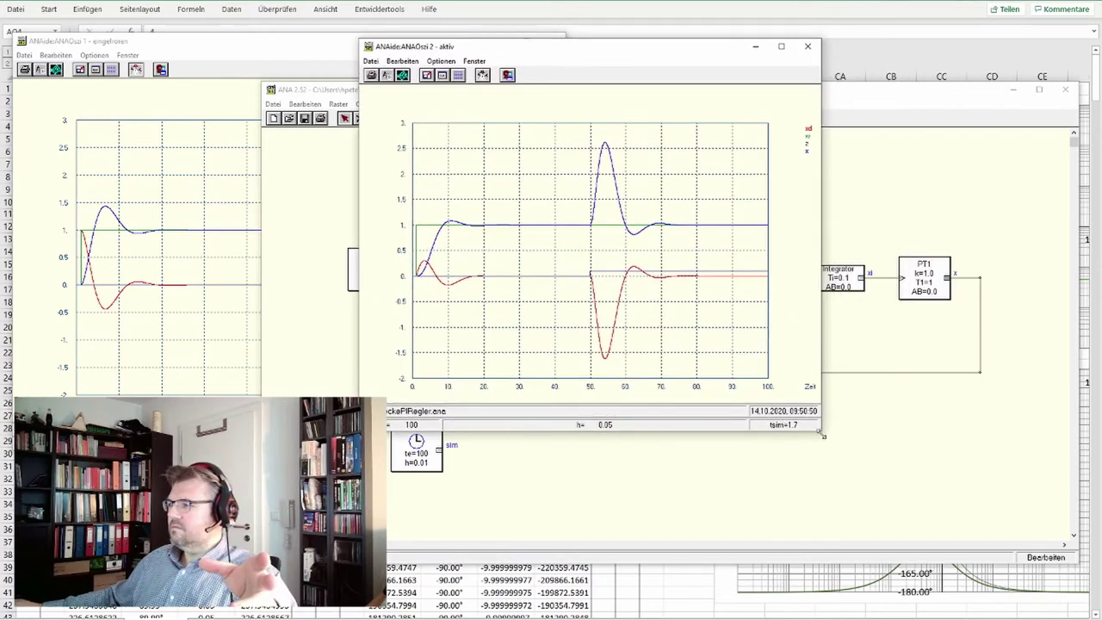
drag(919, 447, 910, 437)
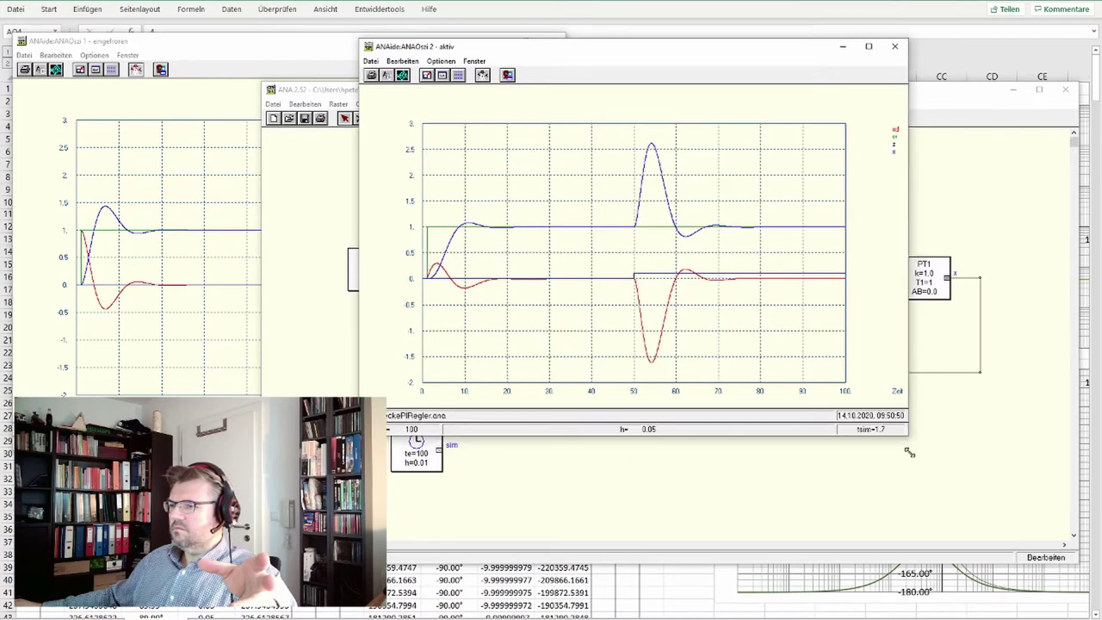
click(274, 40)
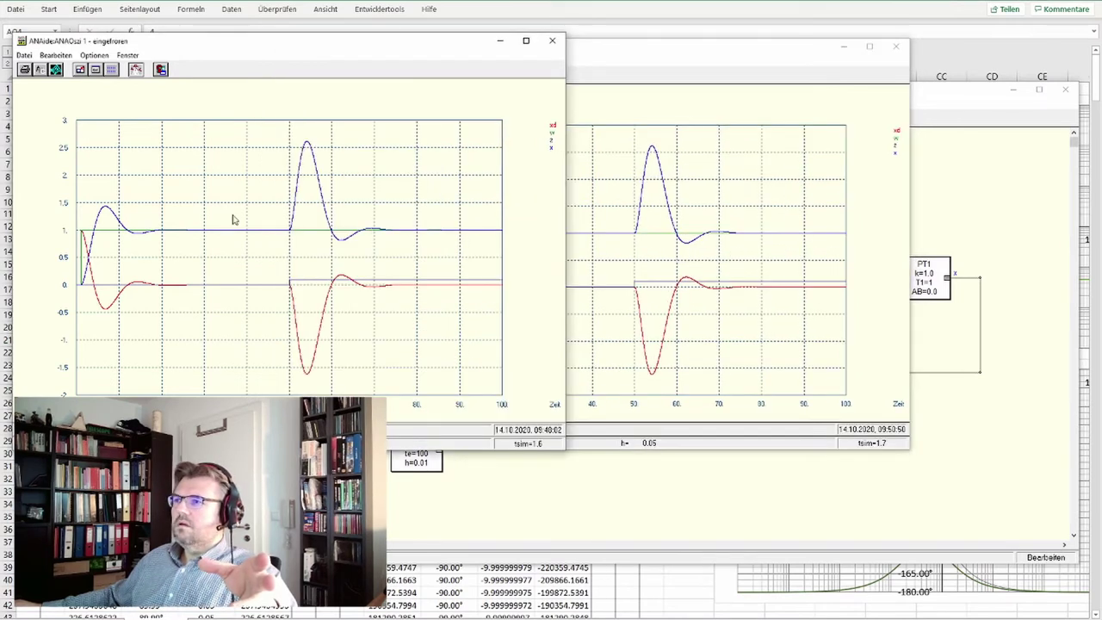
click(670, 53)
Step: Compare ANAOszi 1 and ANAOszi 2, then switch back to the Excel PI-Glied sheet
drag(654, 56, 748, 62)
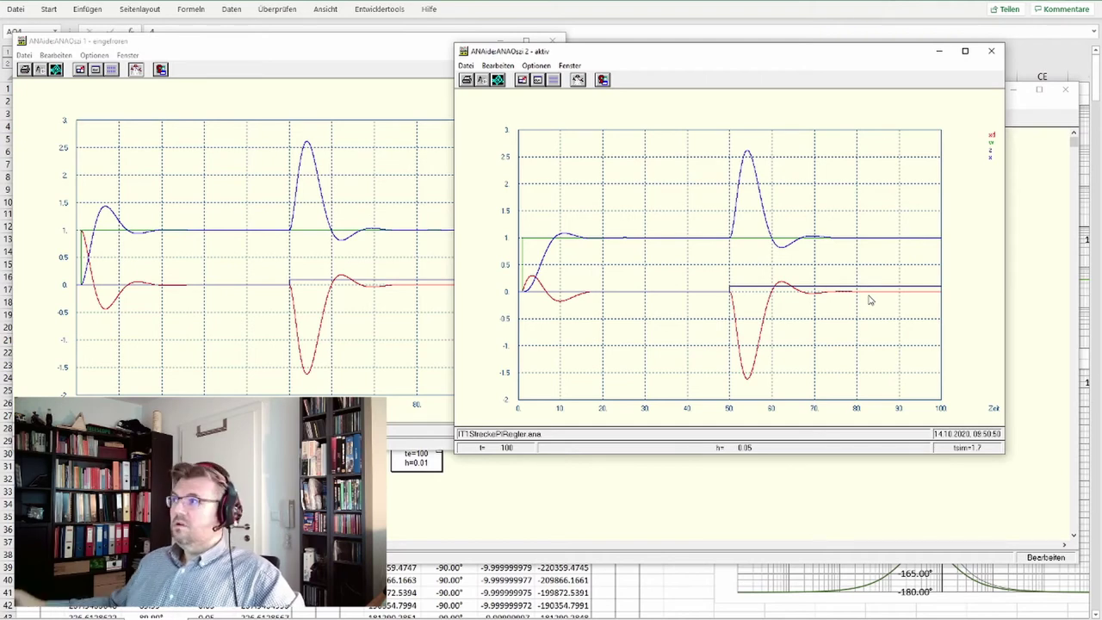
key(alt+Tab)
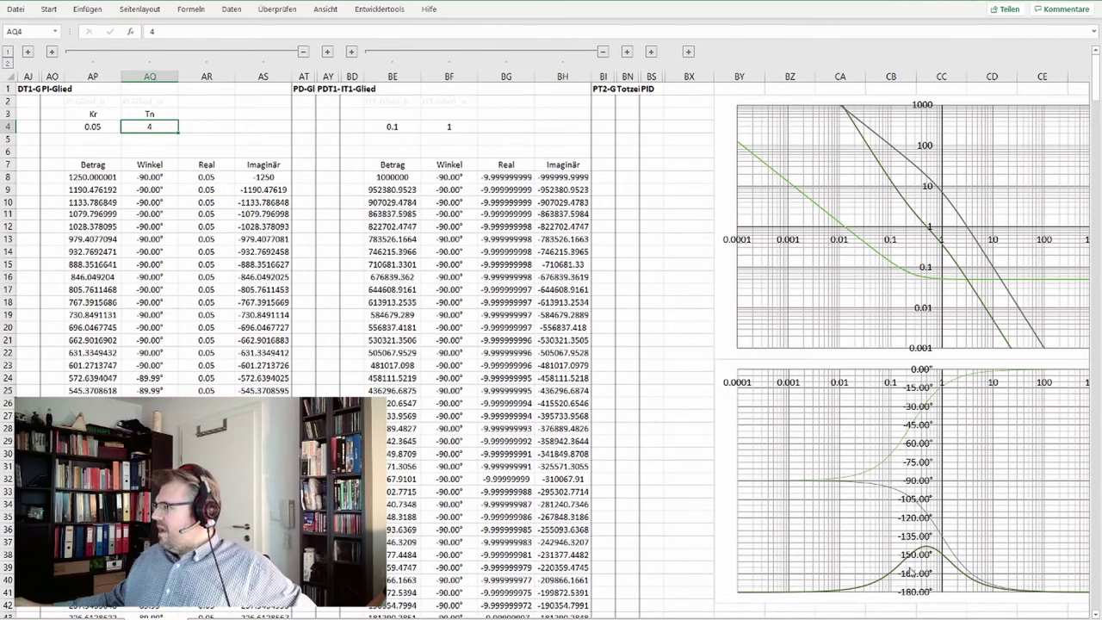
Step: Scroll the sheet right to show the IT1-Glied and PI-Glied Bode charts
scroll(739, 543, right, 5)
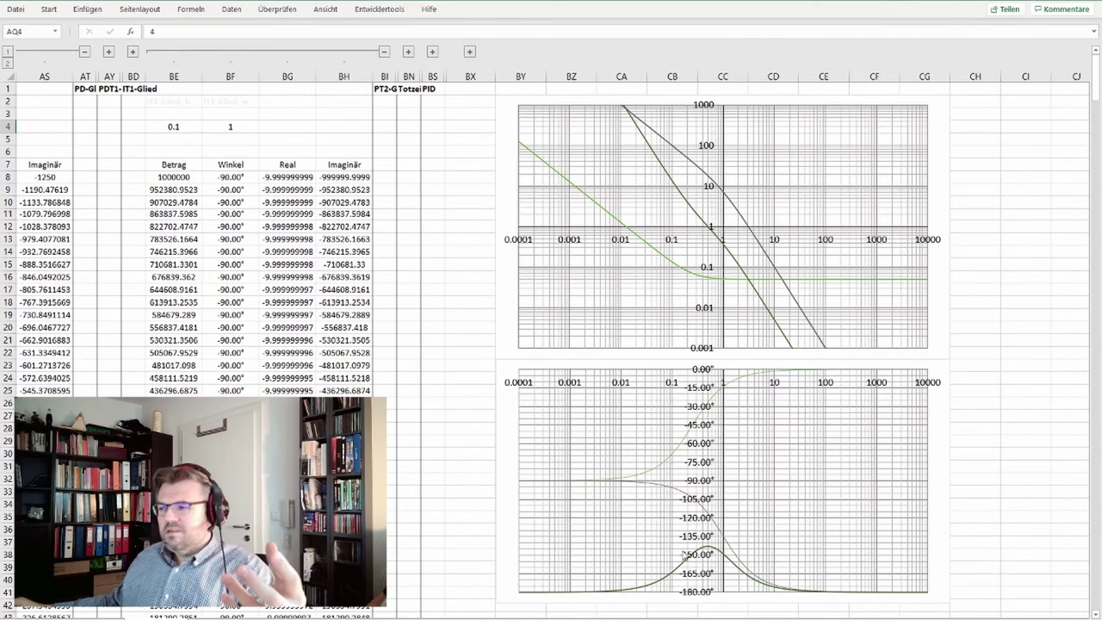
Step: Restore ANAOszi 1 and ANAOszi 2 from the taskbar so both runs sit side by side
mouse_move(674, 602)
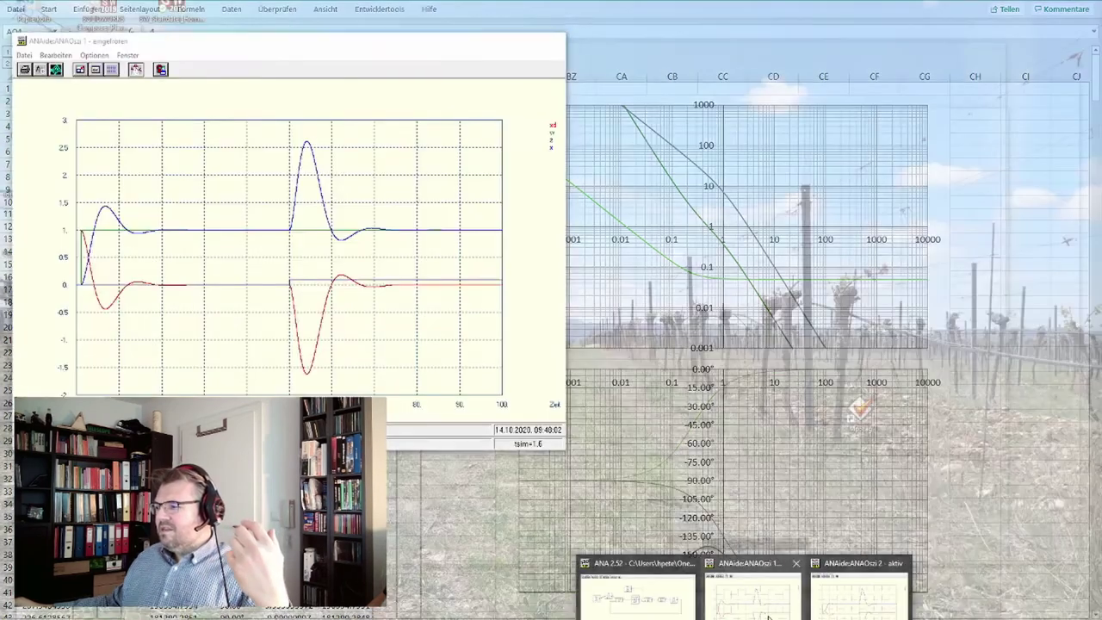
click(769, 617)
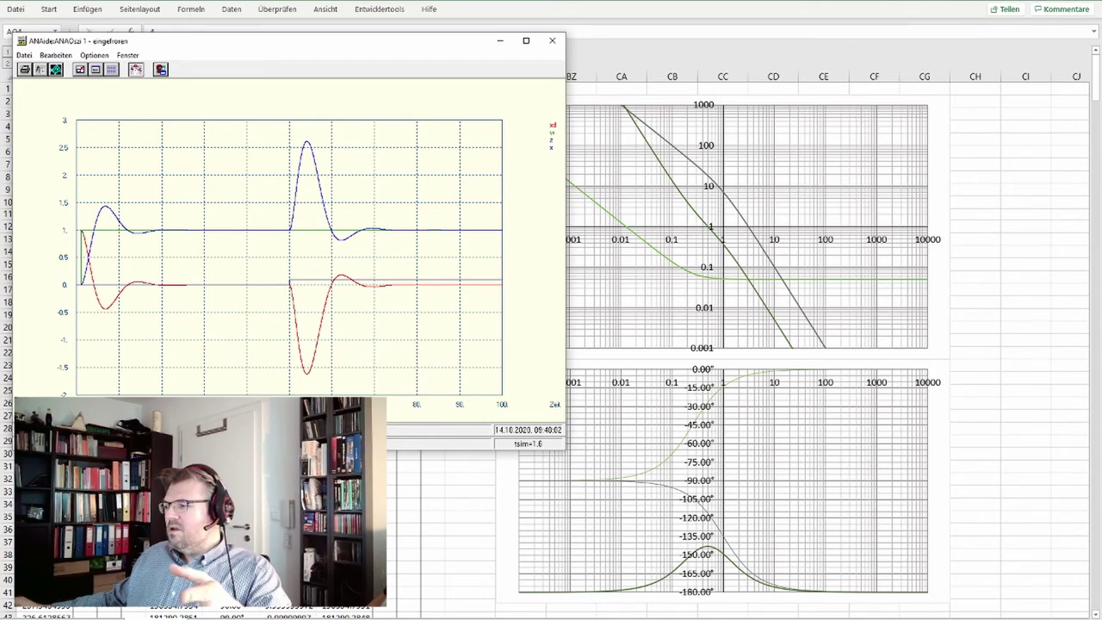
click(825, 613)
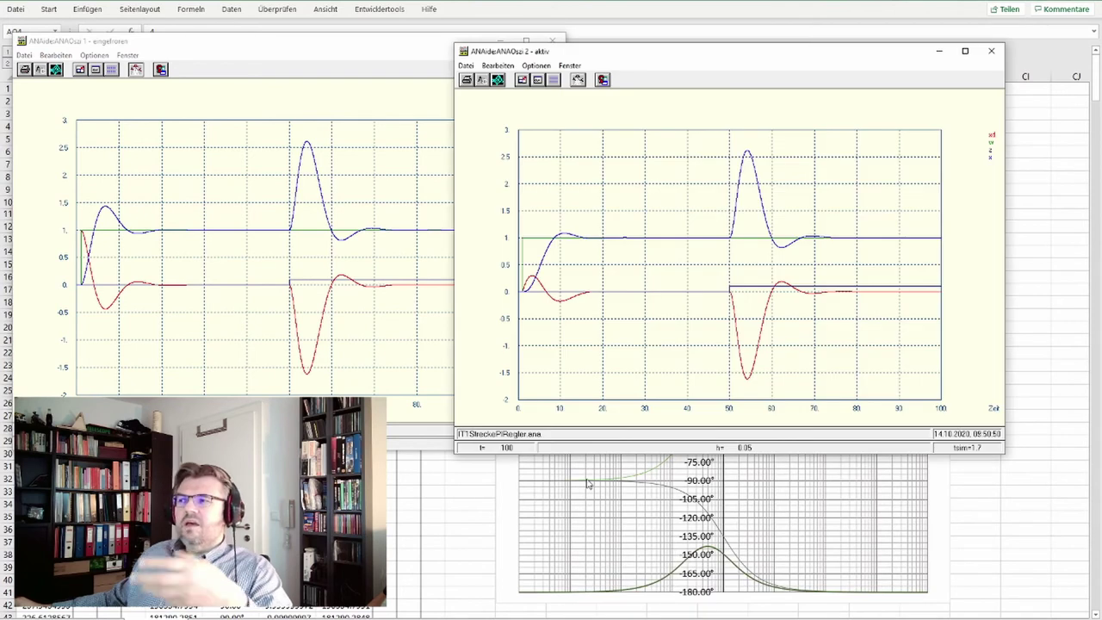